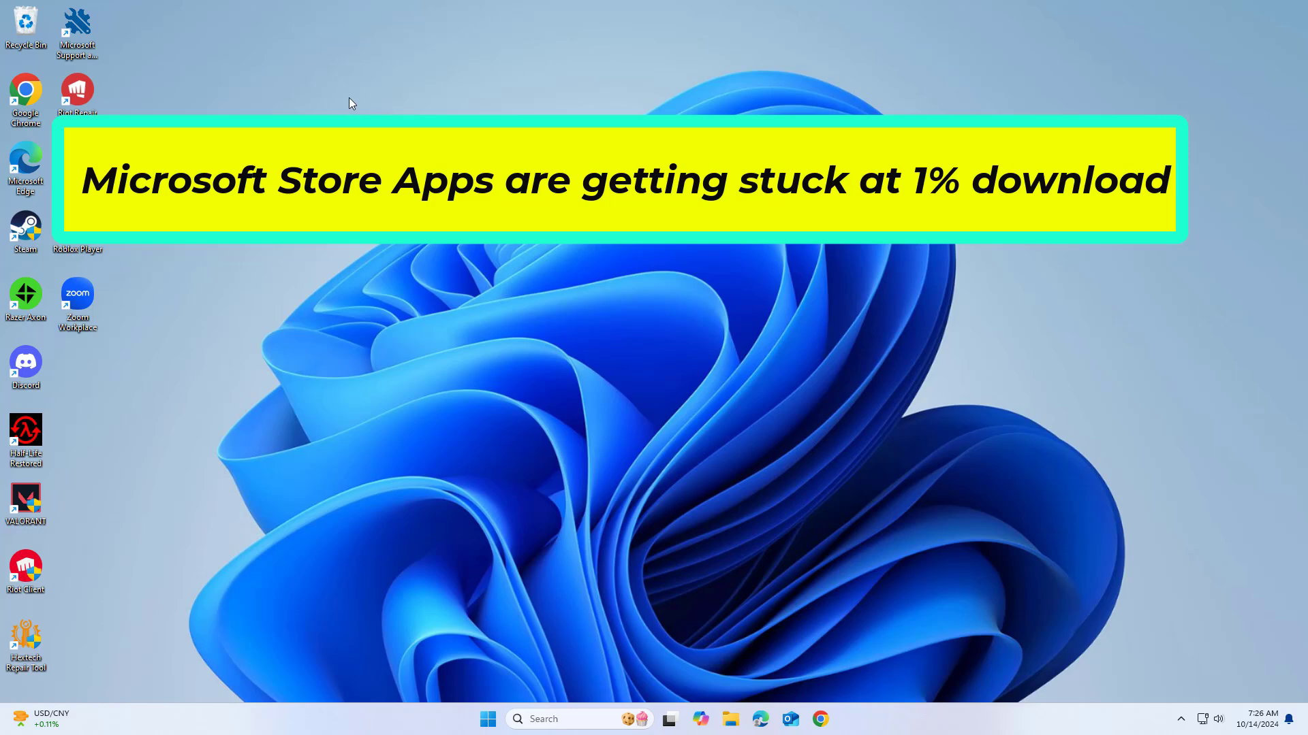
Step: Run wsreset from Windows Search and approve the UAC prompt to reset the Store cache
left_click(565, 721)
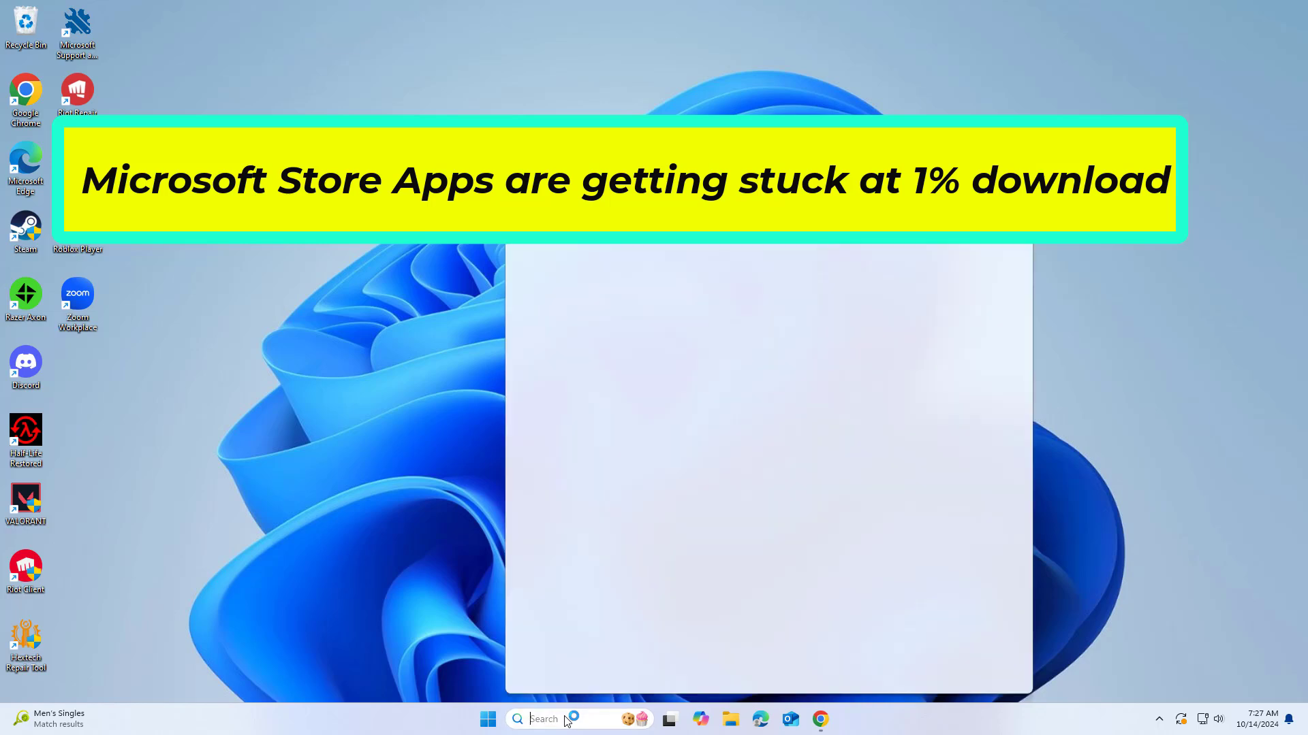
type("wsreset")
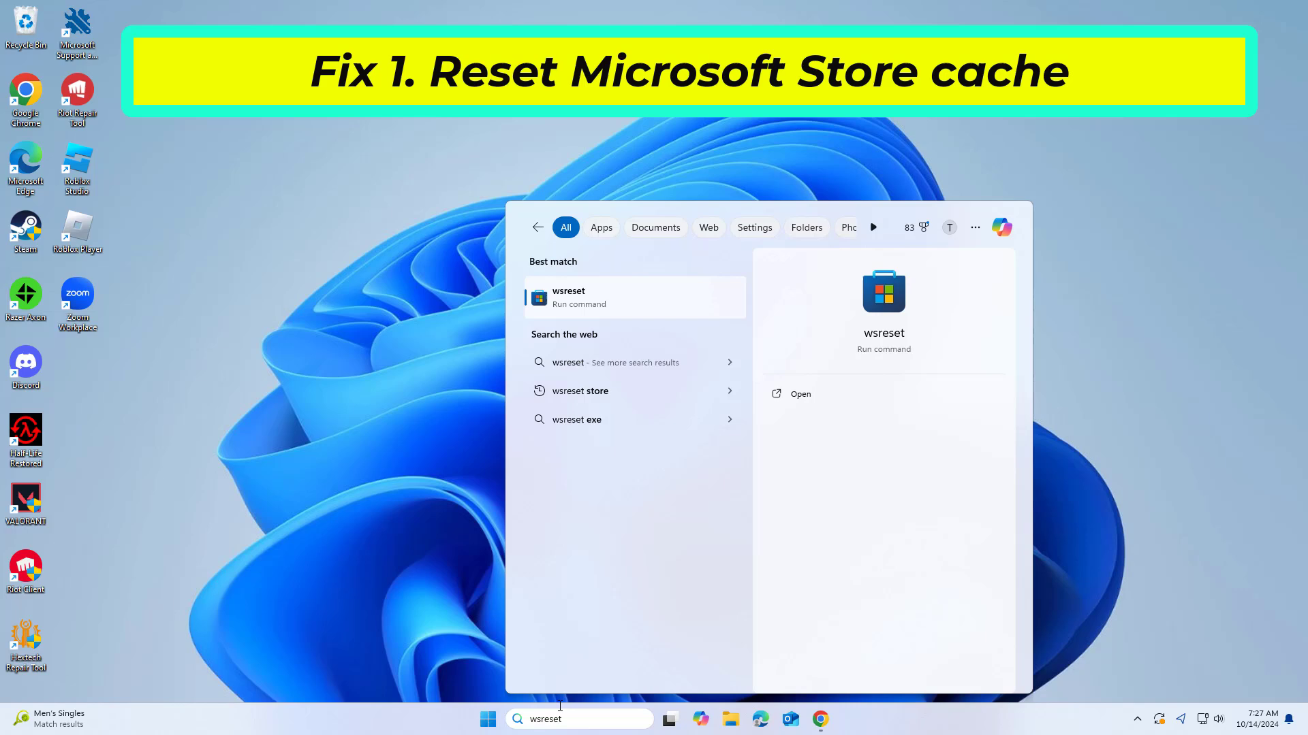
left_click(582, 294)
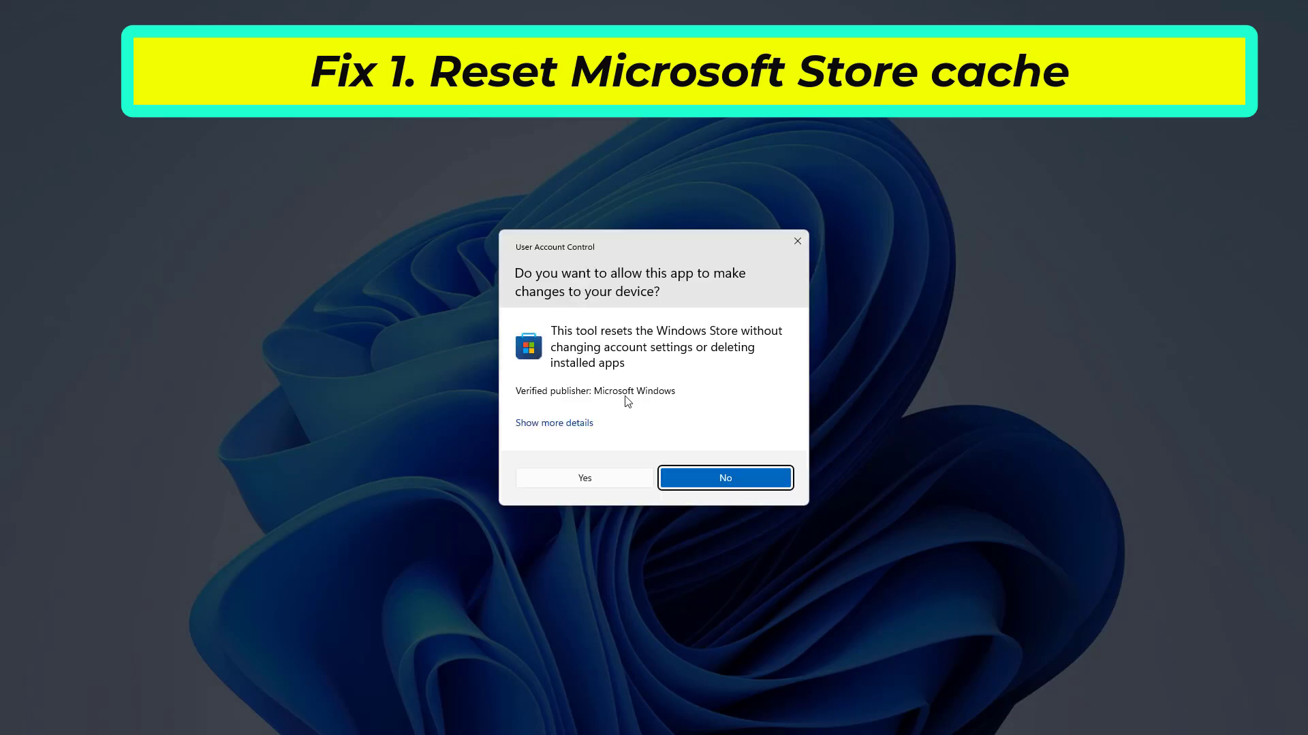
left_click(602, 484)
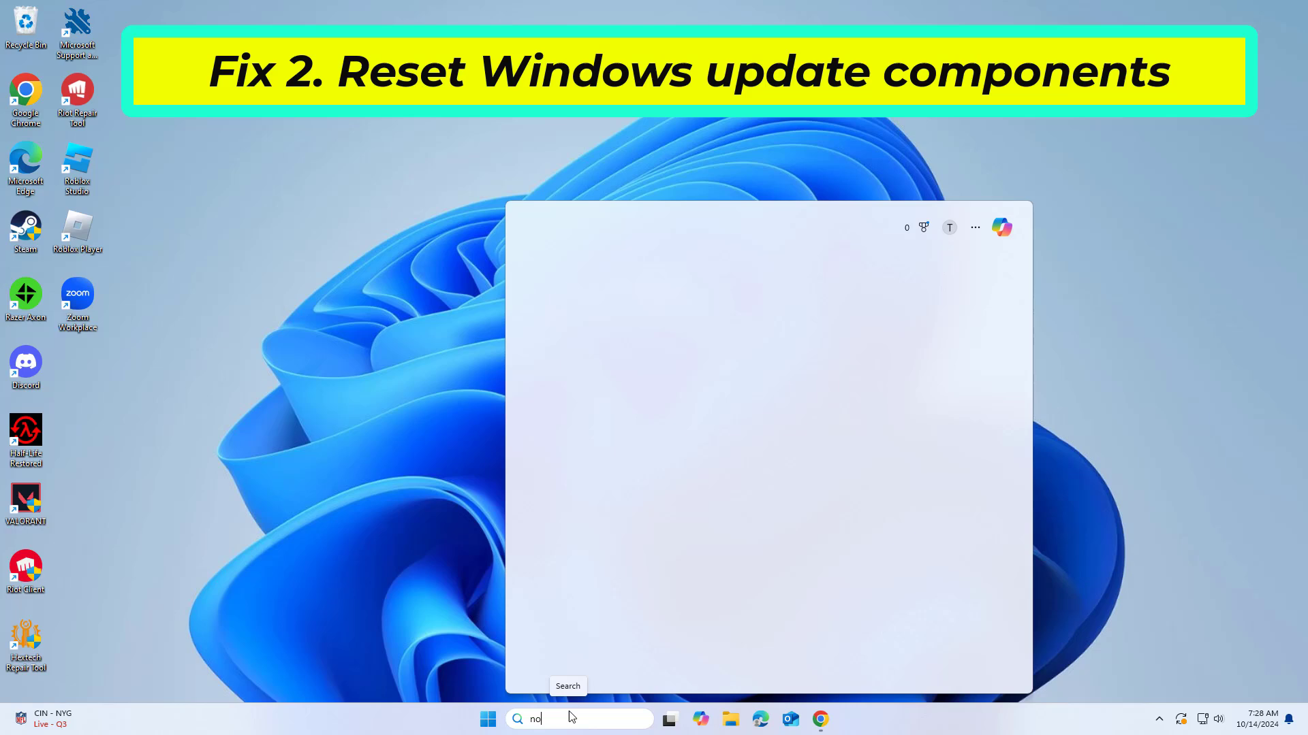
Step: Open Notepad, dismiss the missing-file error and paste the Windows Update reset script into a blank note
type("pad")
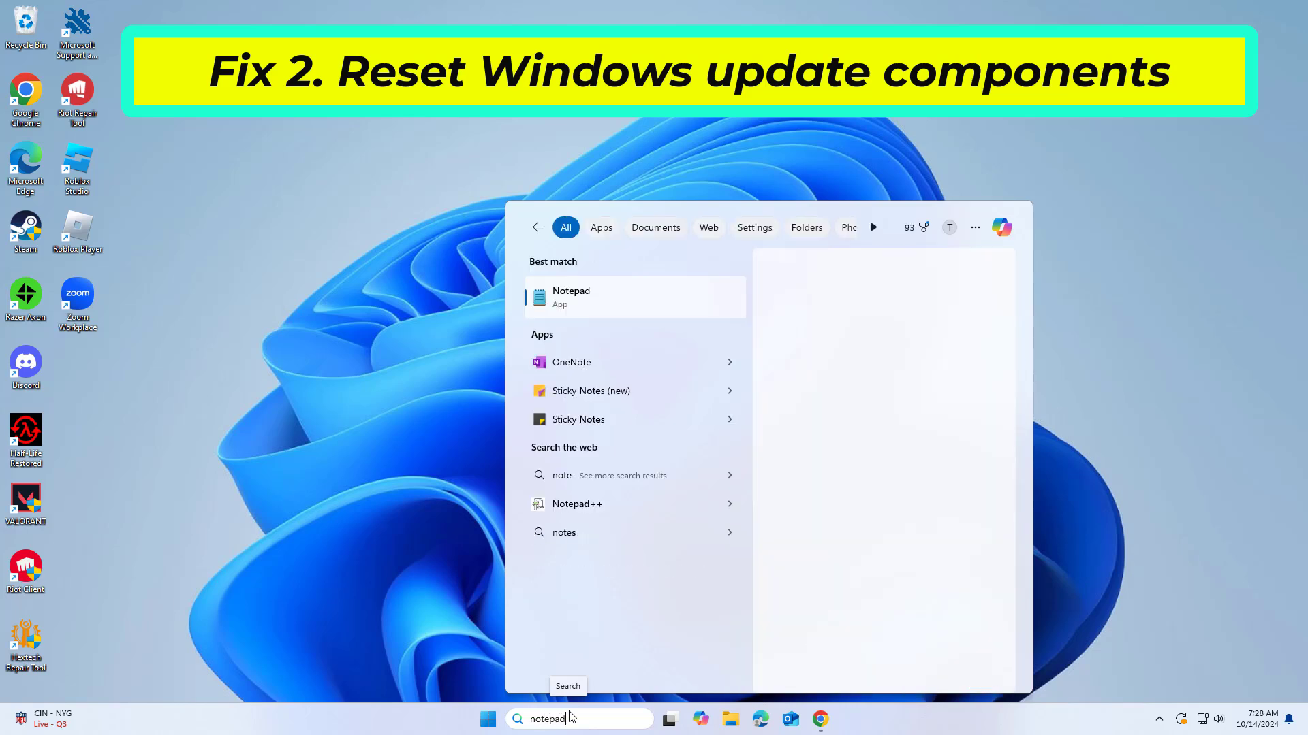
left_click(574, 290)
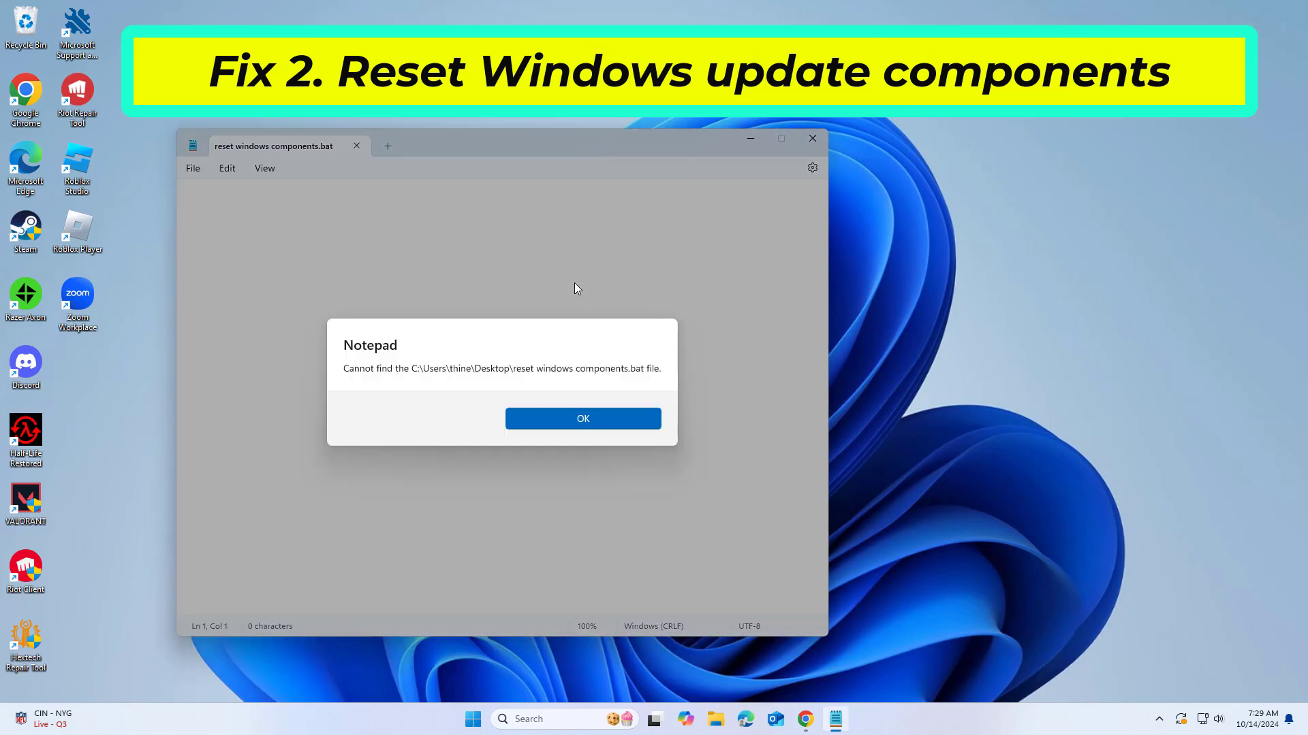
left_click(584, 415)
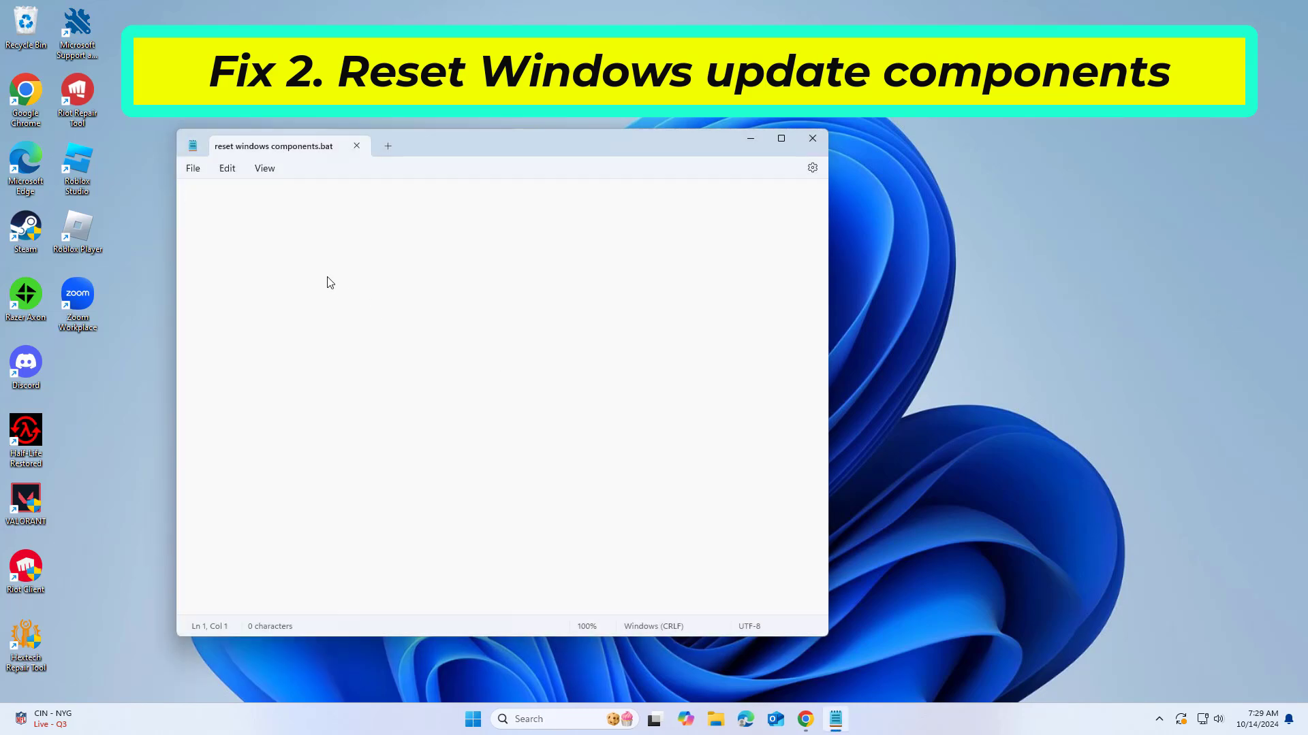
right_click(326, 274)
left_click(359, 379)
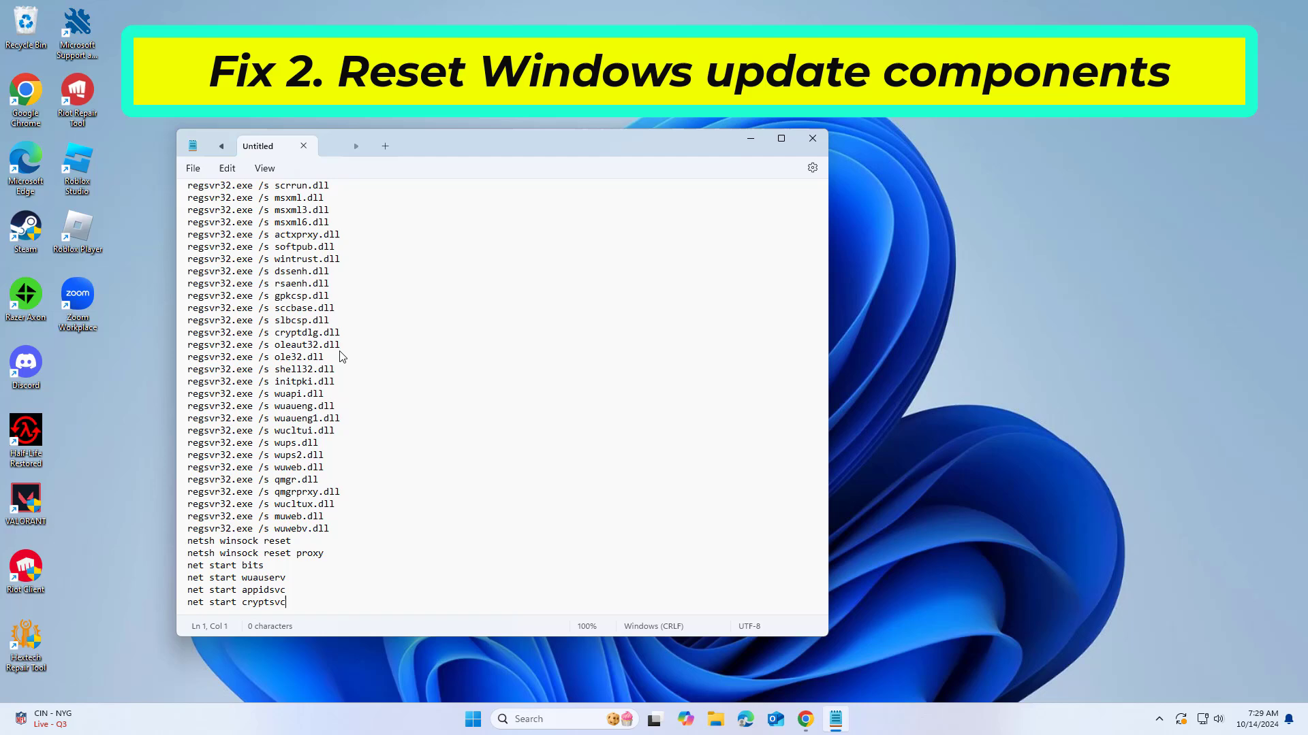
scroll(378, 398, "up", 7)
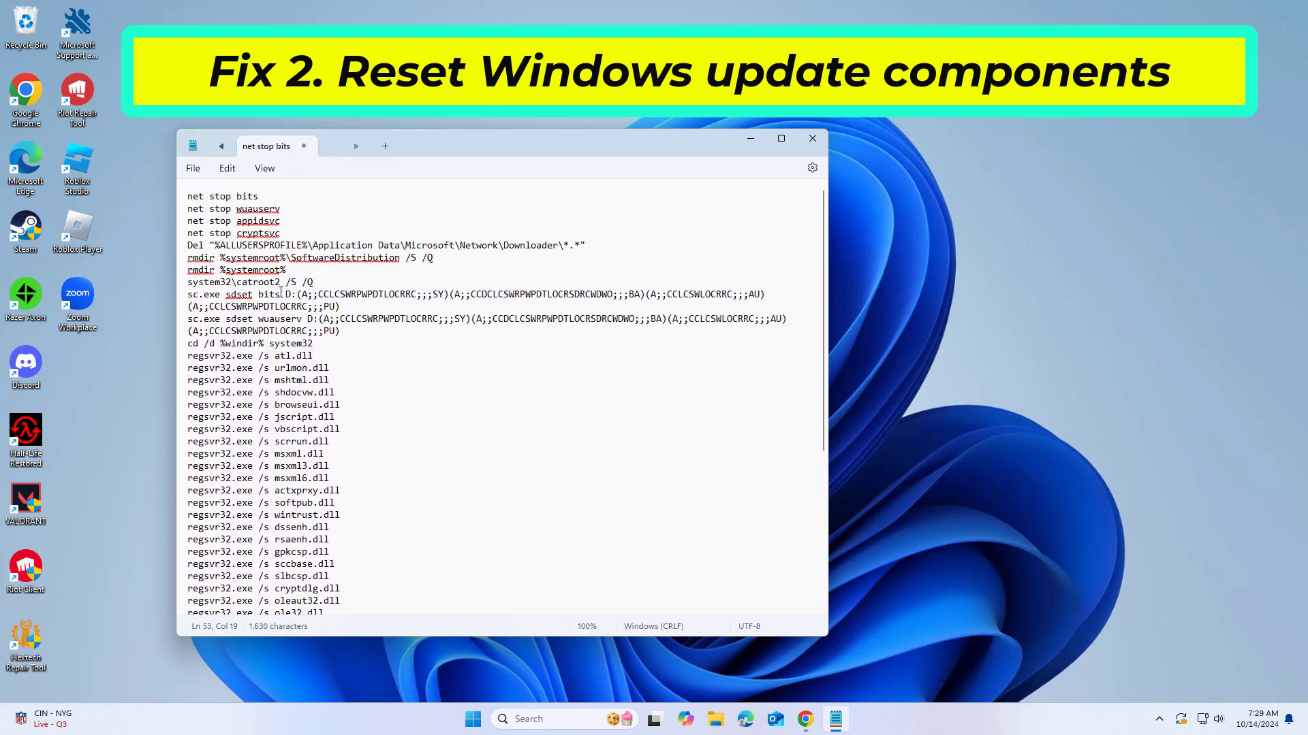
left_click(195, 169)
Step: Save the script to the Desktop as 'reset windows components.bat' with Save as type All files
left_click(231, 283)
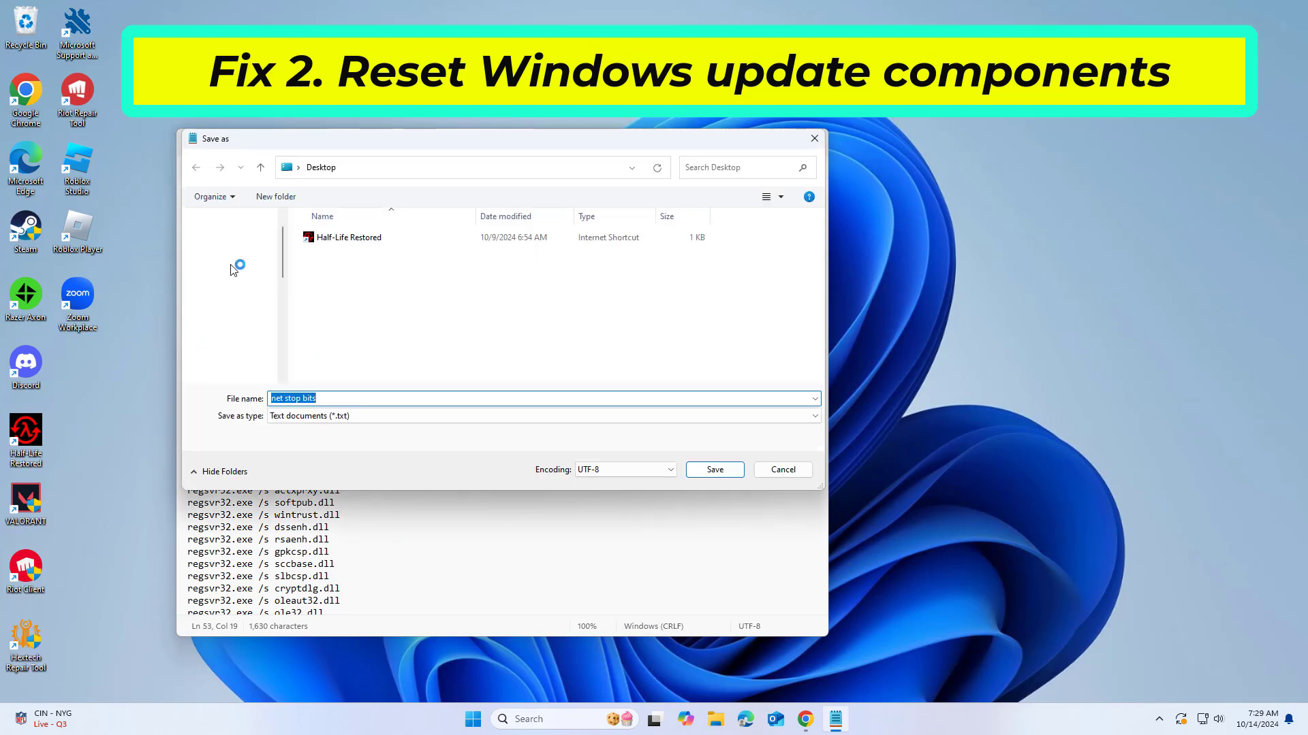
scroll(235, 276, "down", 3)
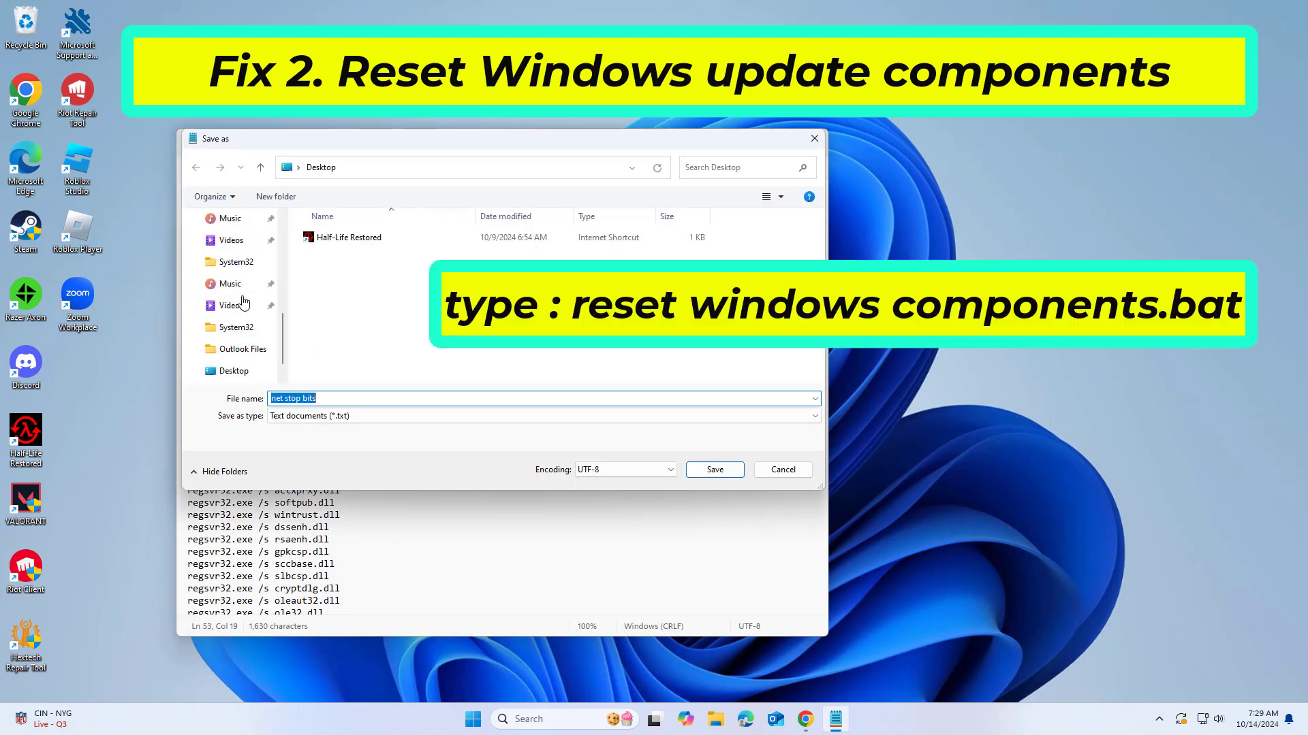
scroll(243, 302, "up", 1)
left_click(234, 262)
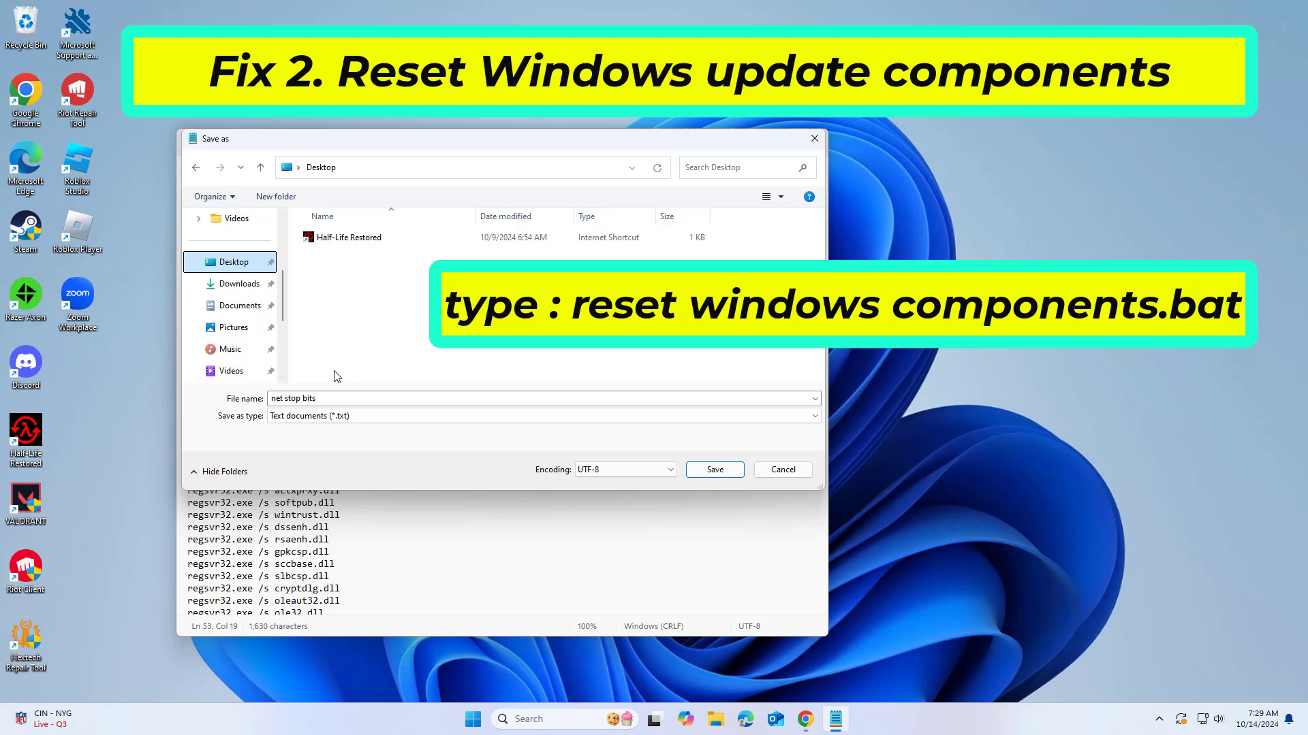
left_click(345, 397)
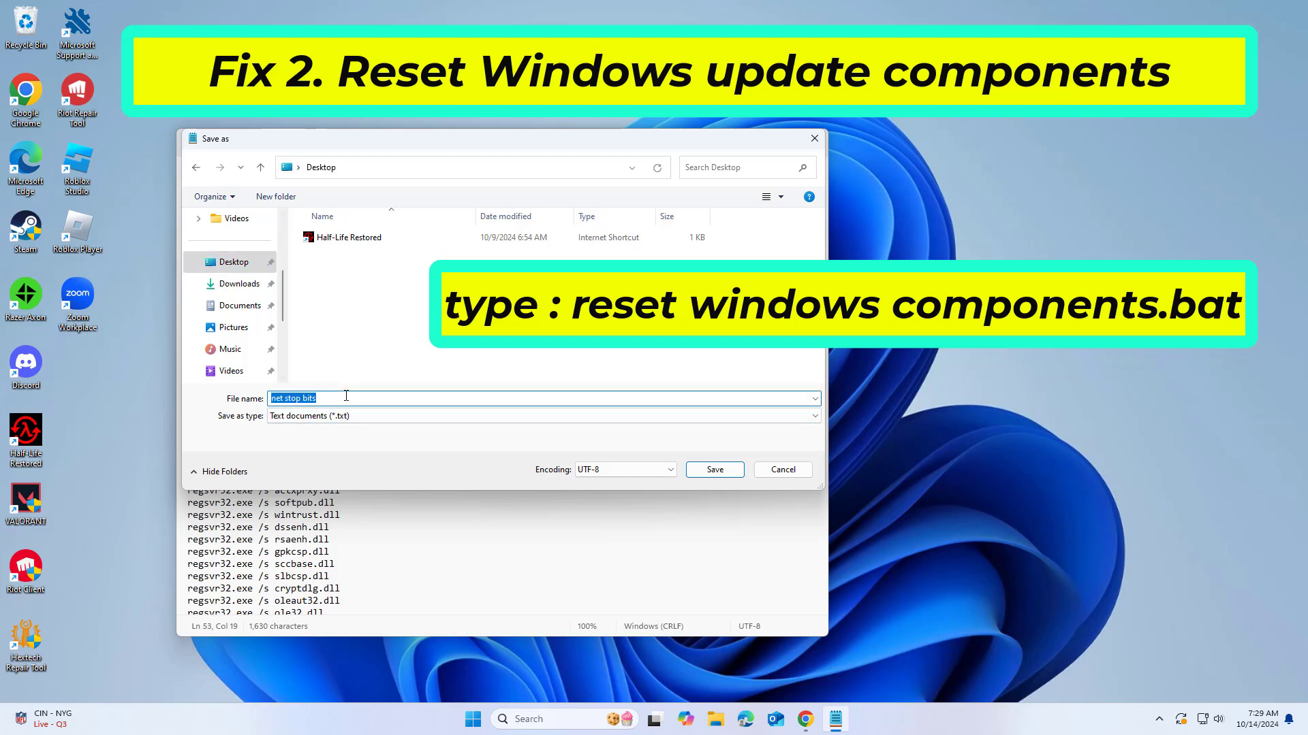
type("reset windows components.ba")
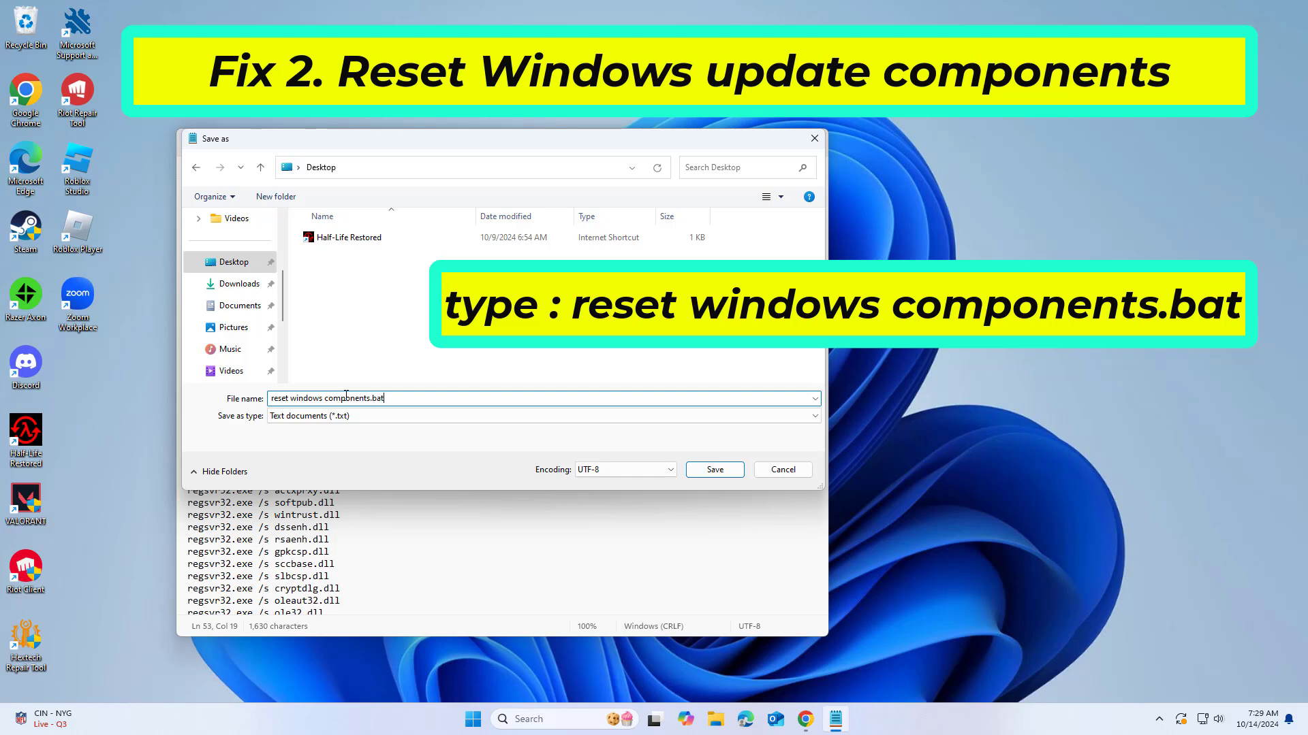
type("t")
left_click(422, 416)
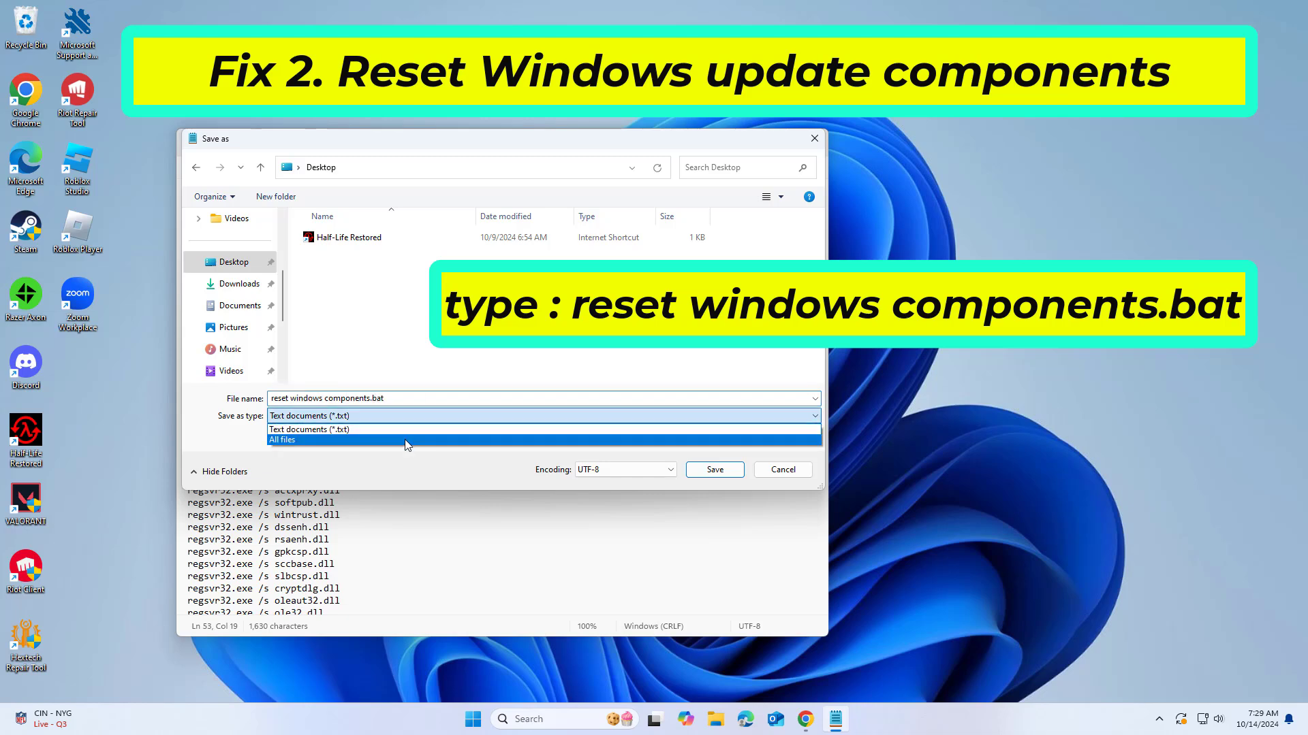
left_click(408, 439)
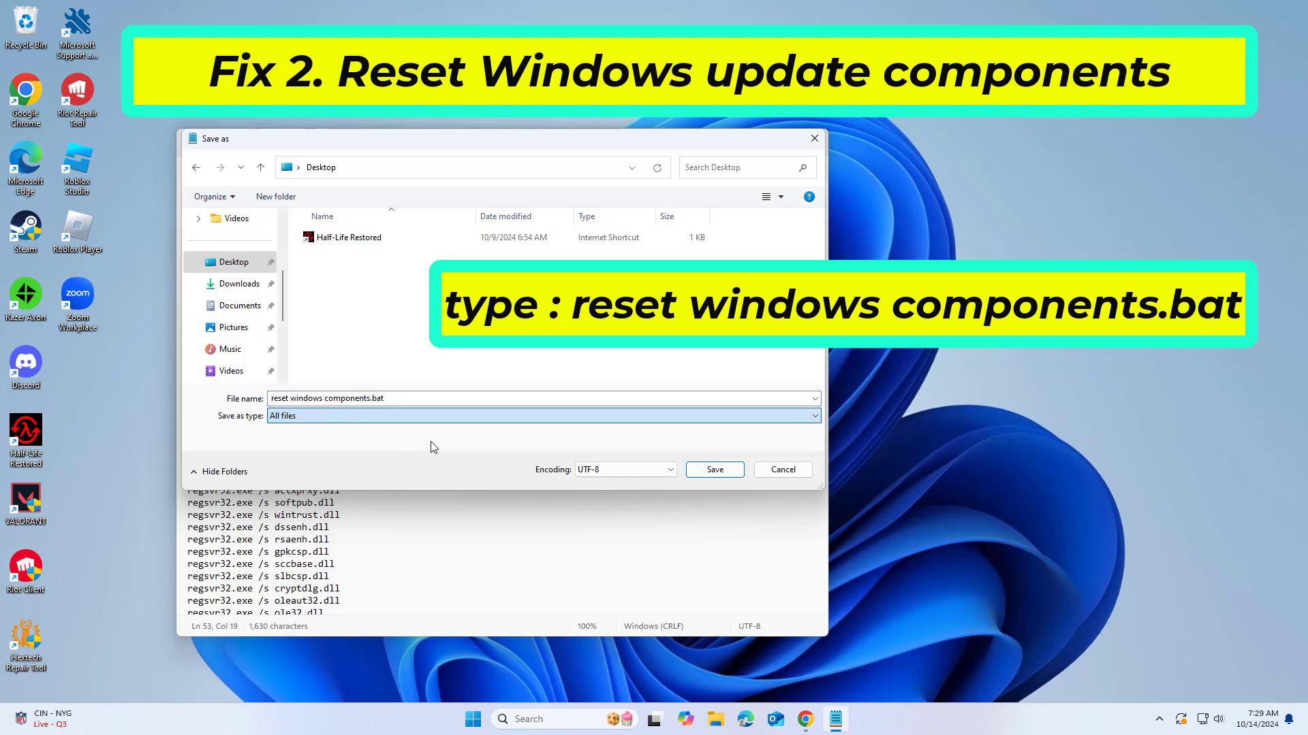
left_click(698, 471)
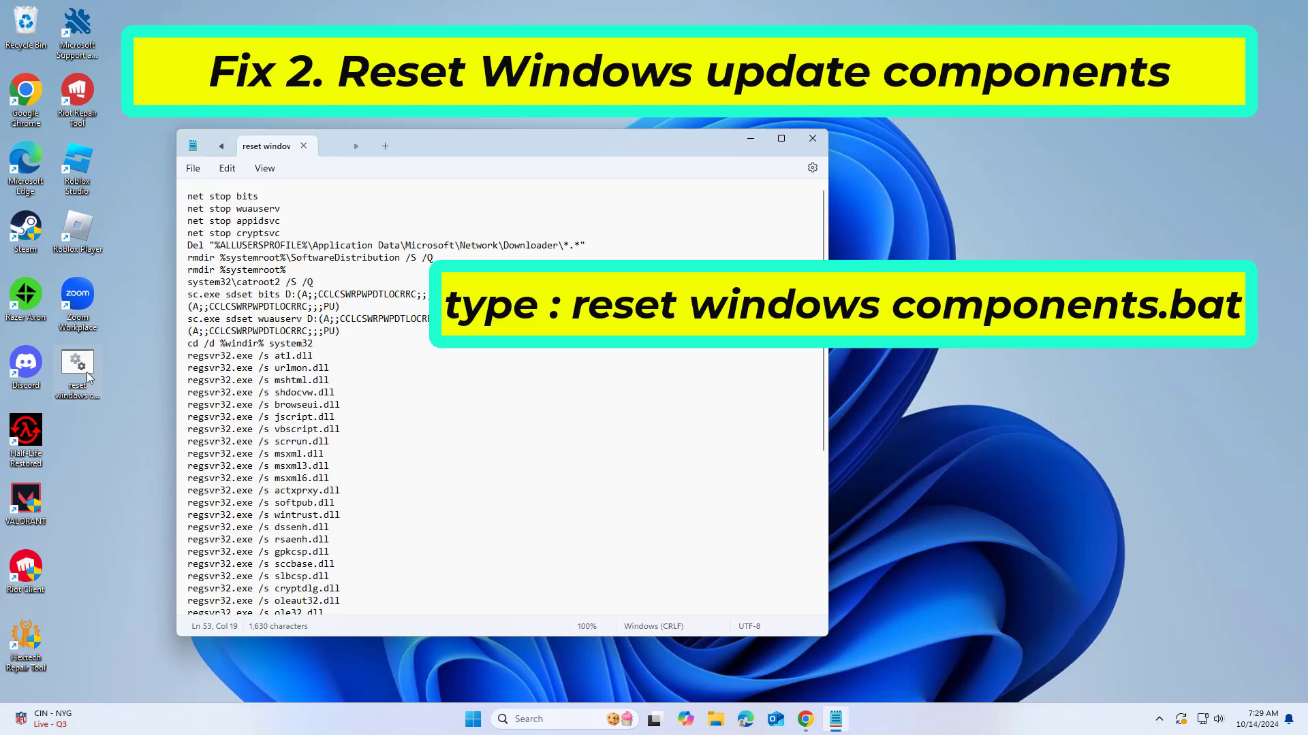
Step: Run 'reset windows components.bat' from the desktop as administrator
left_click(80, 373)
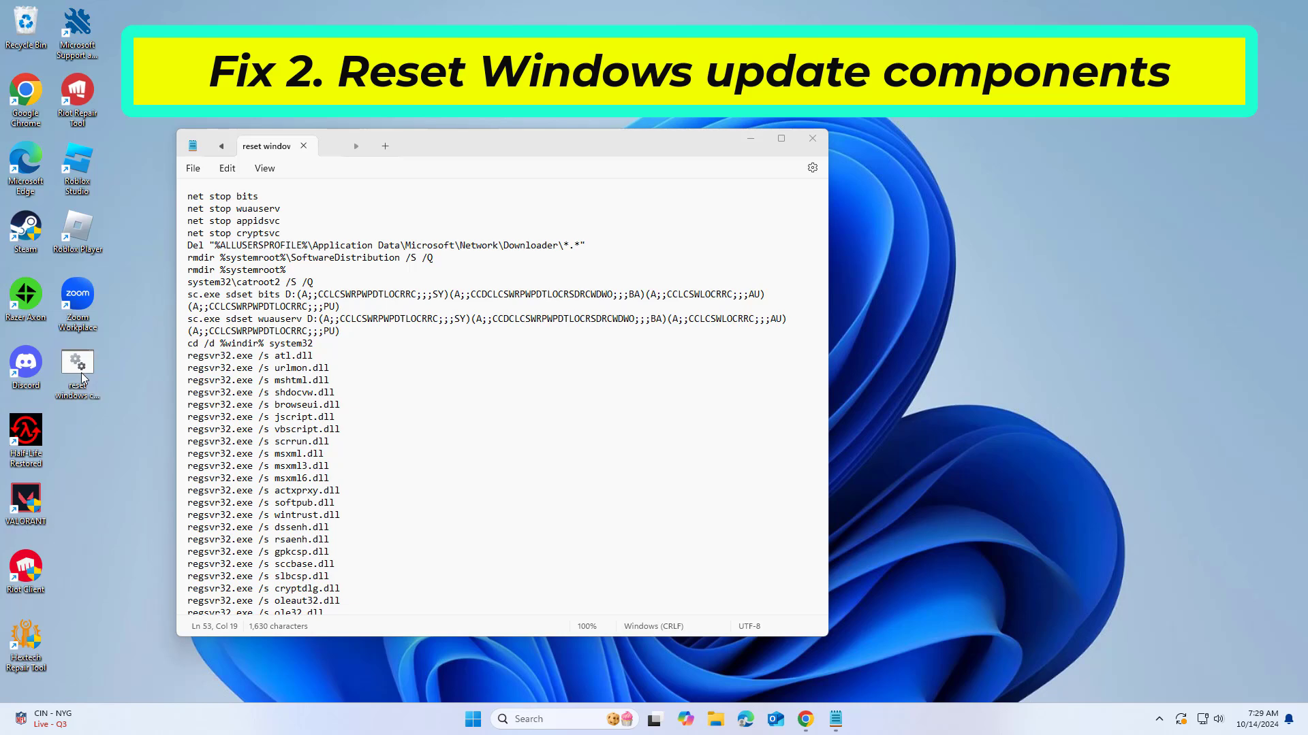
right_click(81, 373)
left_click(146, 463)
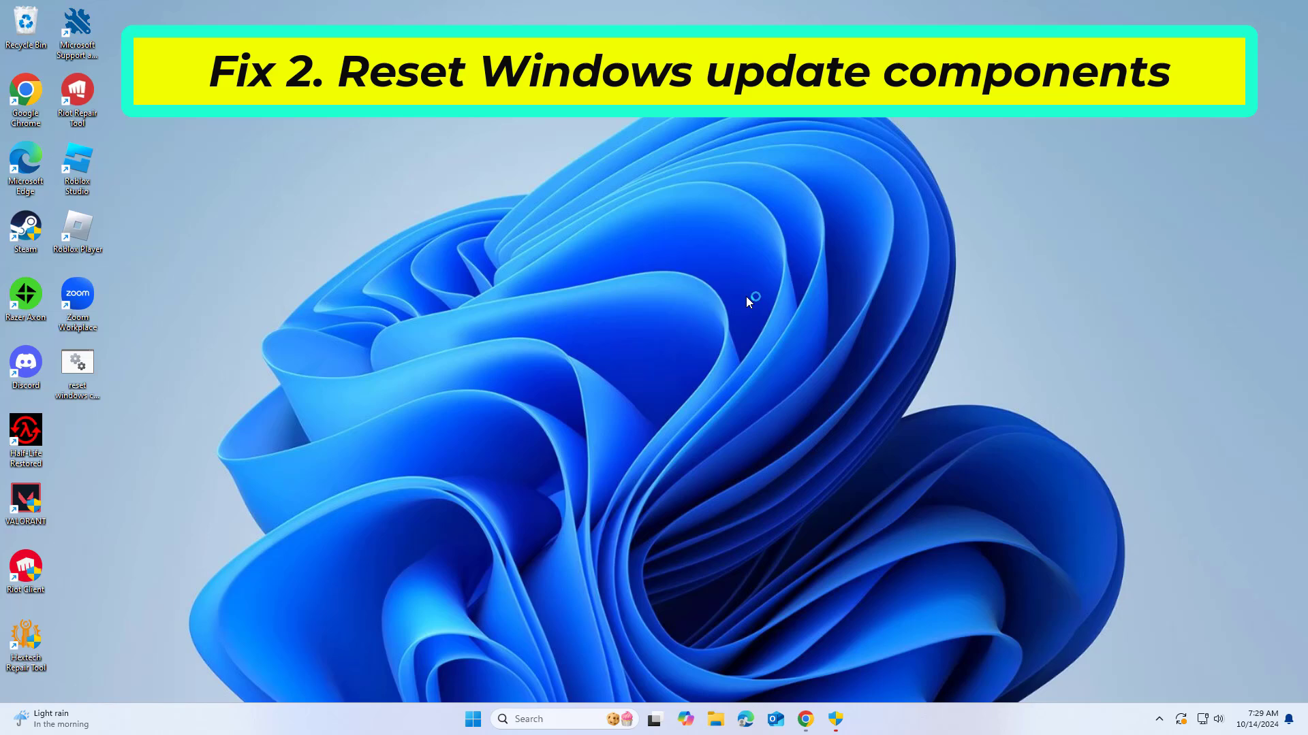
Step: Approve the pending UAC prompt and answer y to confirm deleting the downloader files
left_click(835, 719)
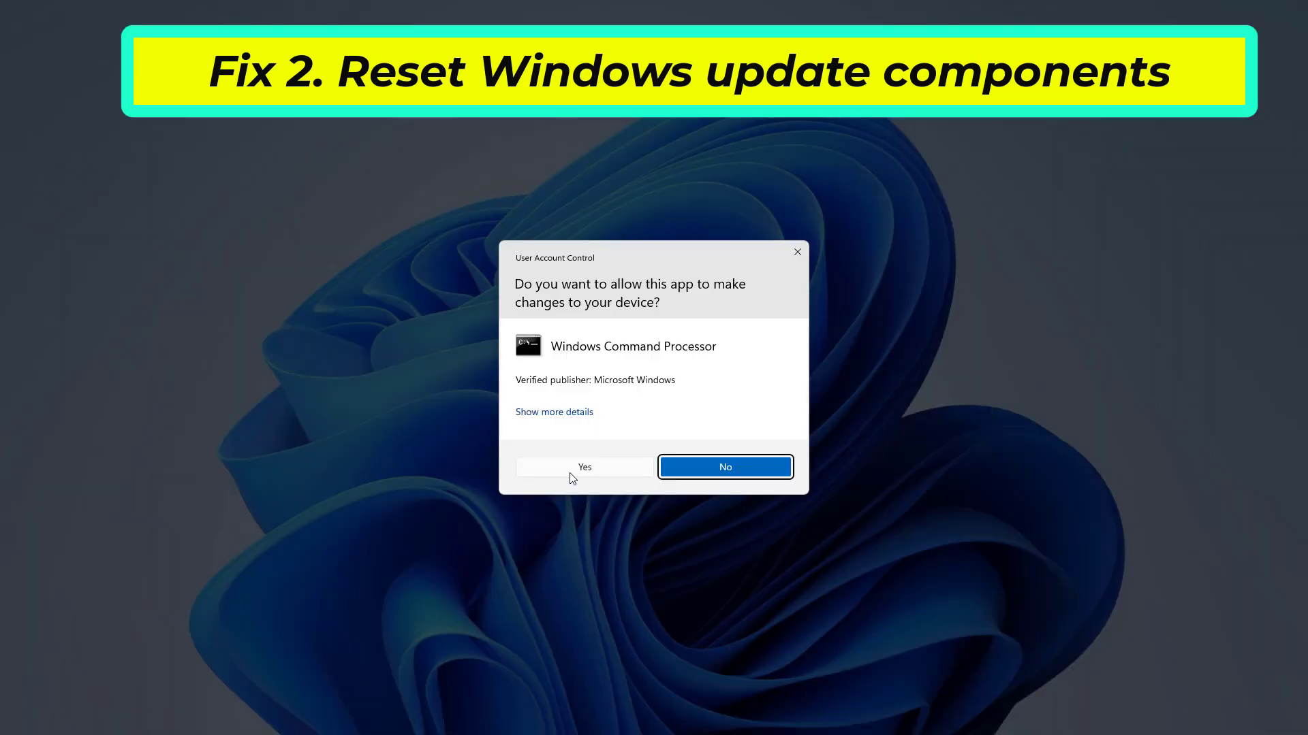
left_click(570, 472)
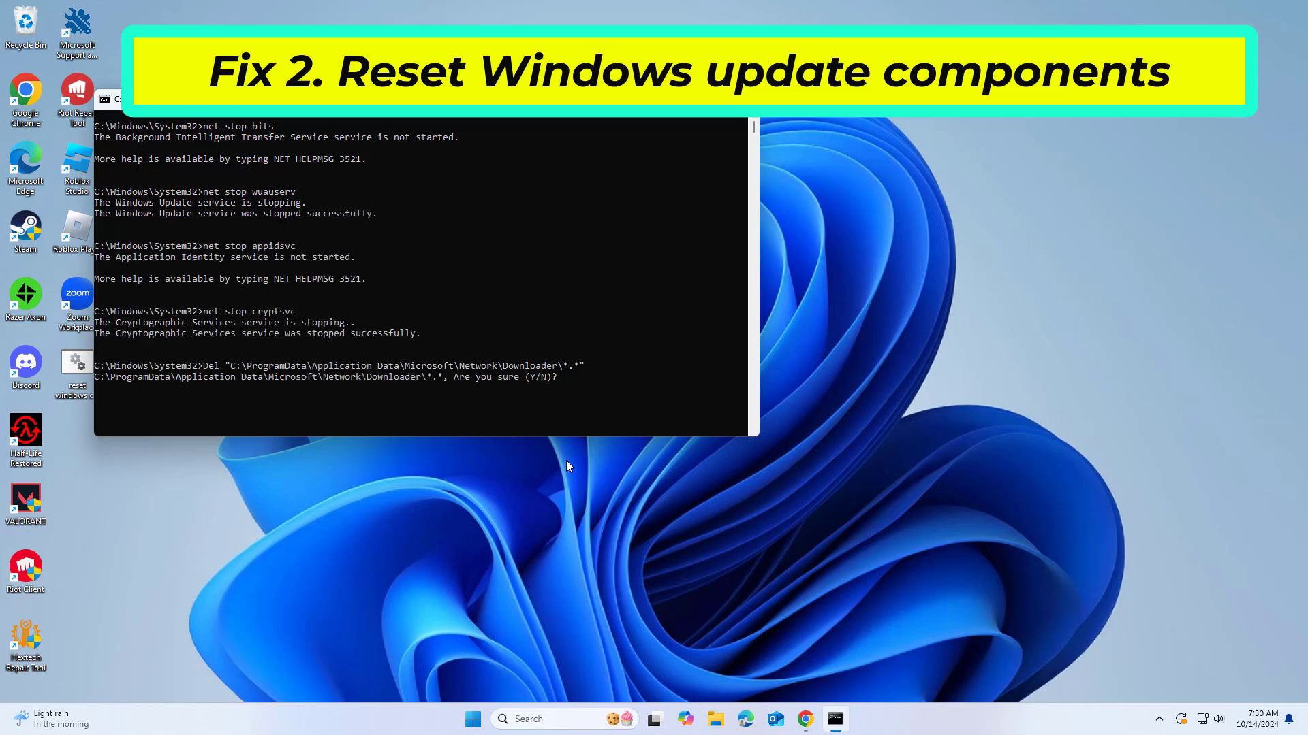
type("y")
key("Return")
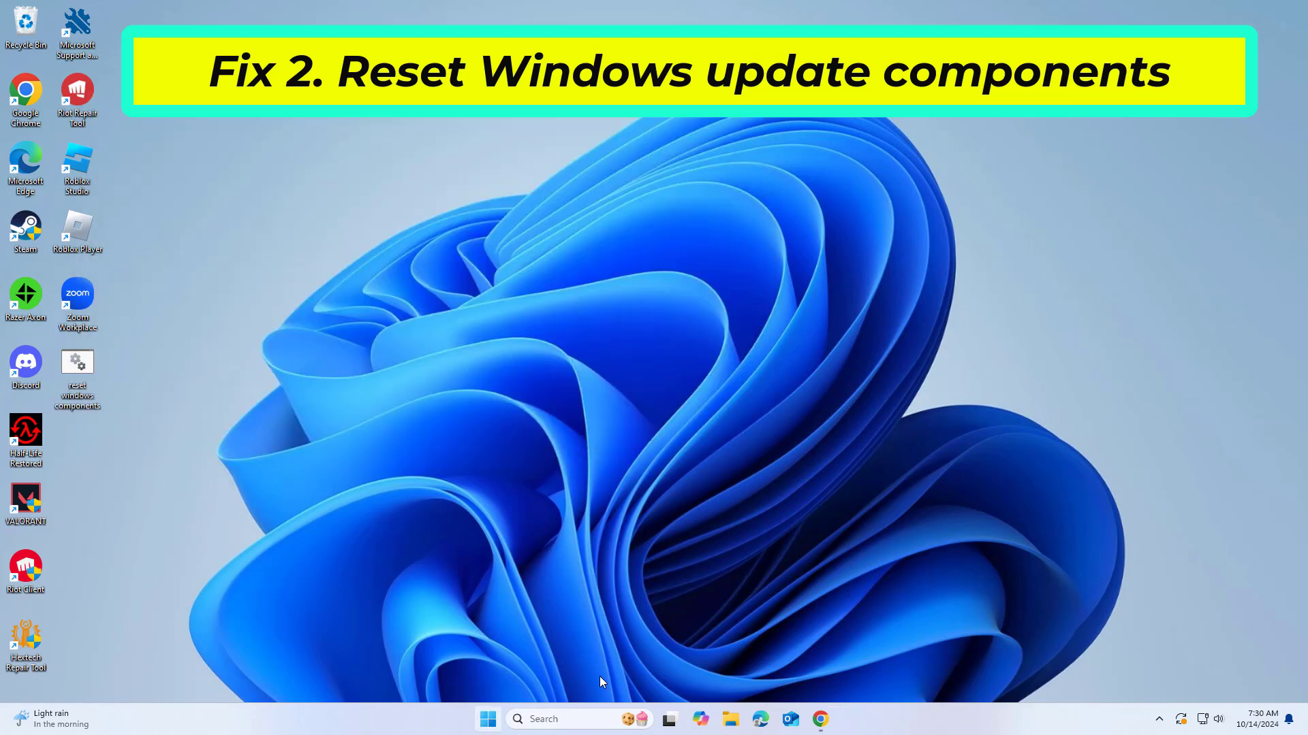
Step: Reach the Start menu's power options to restart the PC
key("super")
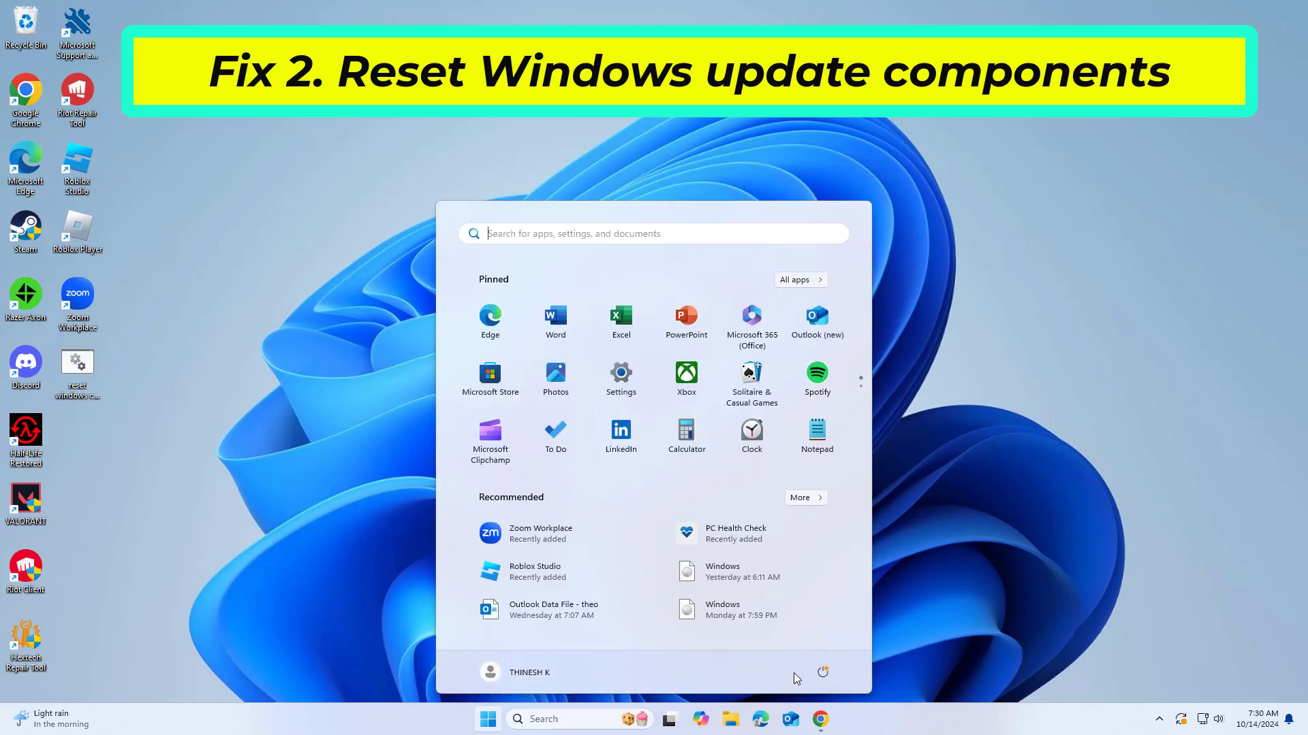
left_click(823, 673)
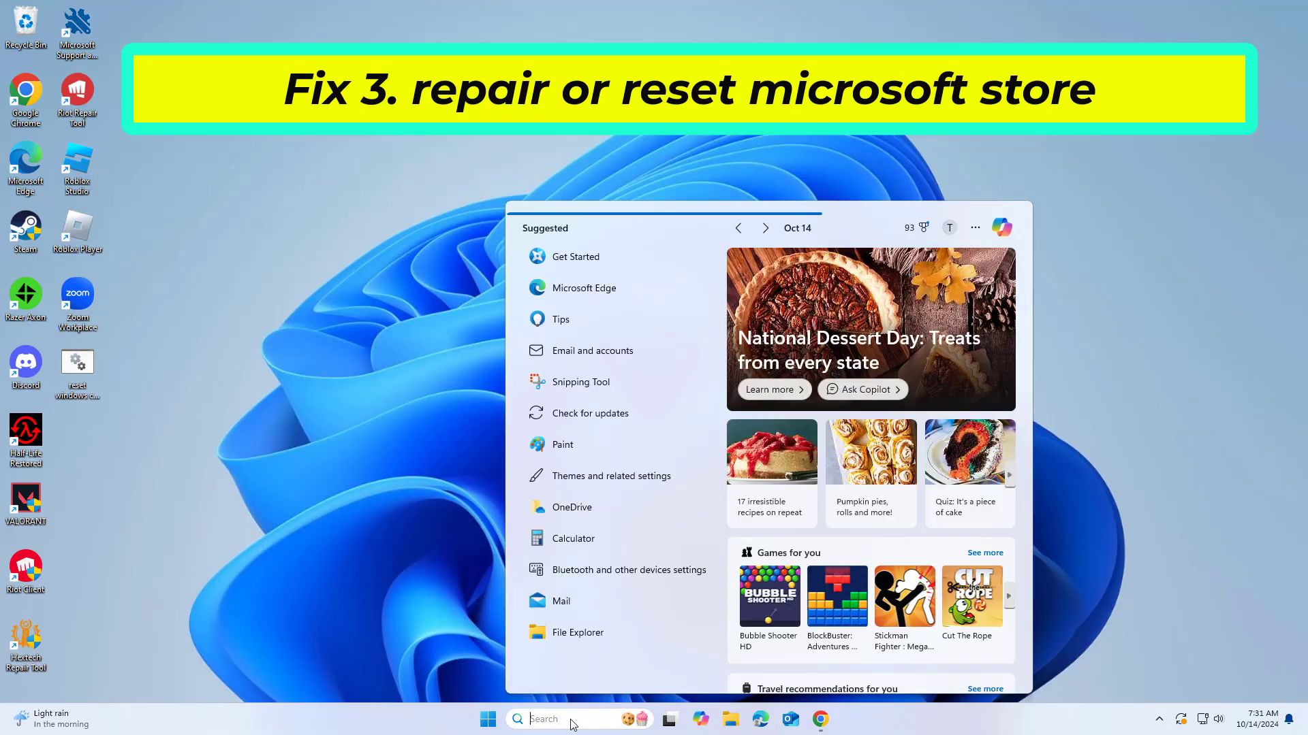
Step: Open Microsoft Store's app settings from a 'store' search
type("store")
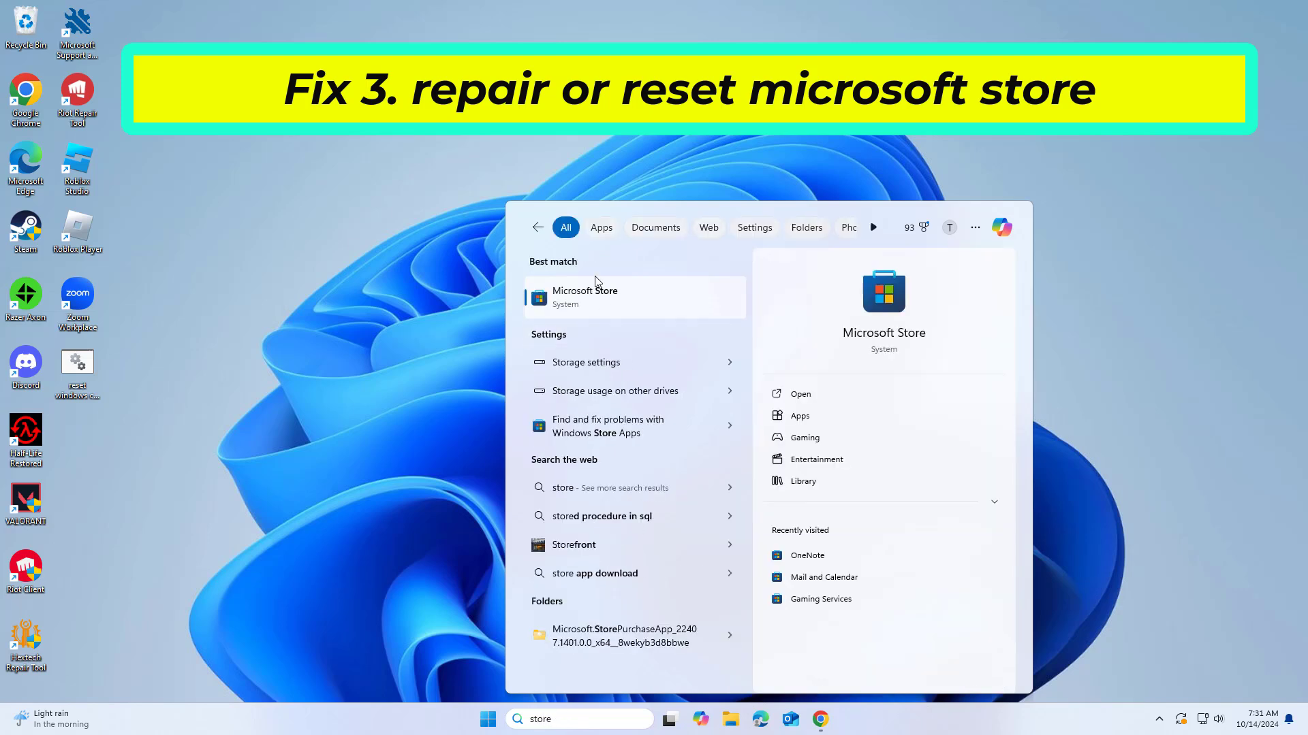
right_click(605, 297)
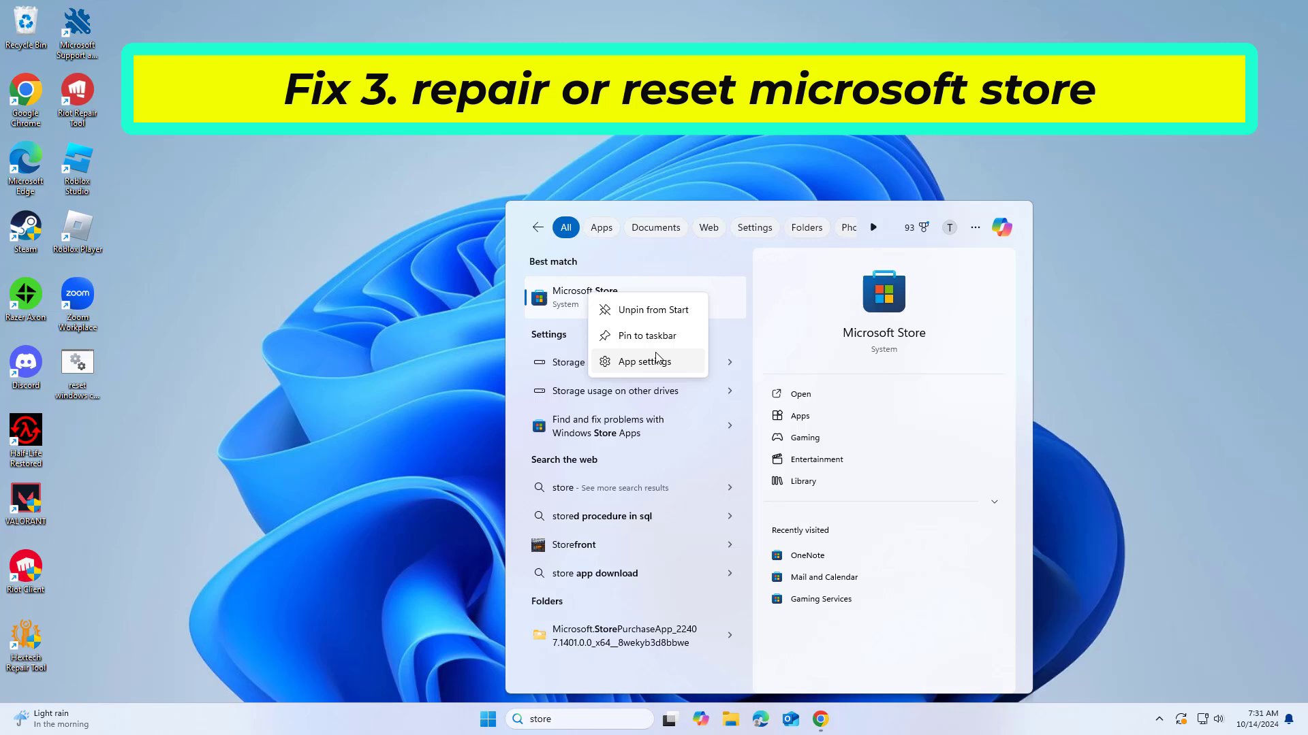
left_click(638, 364)
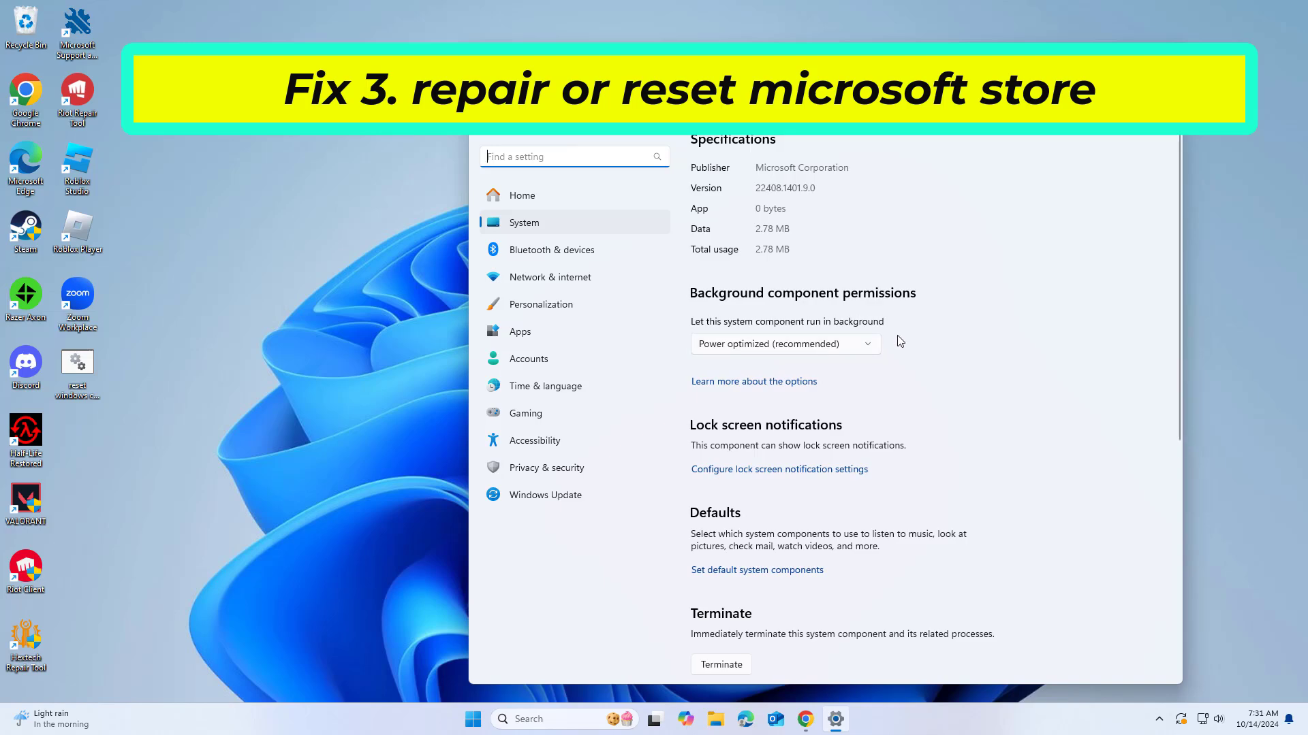
Step: Repair Microsoft Store, reset it confirming data deletion, then close Settings
scroll(901, 343, "down", 2)
scroll(901, 343, "down", 4)
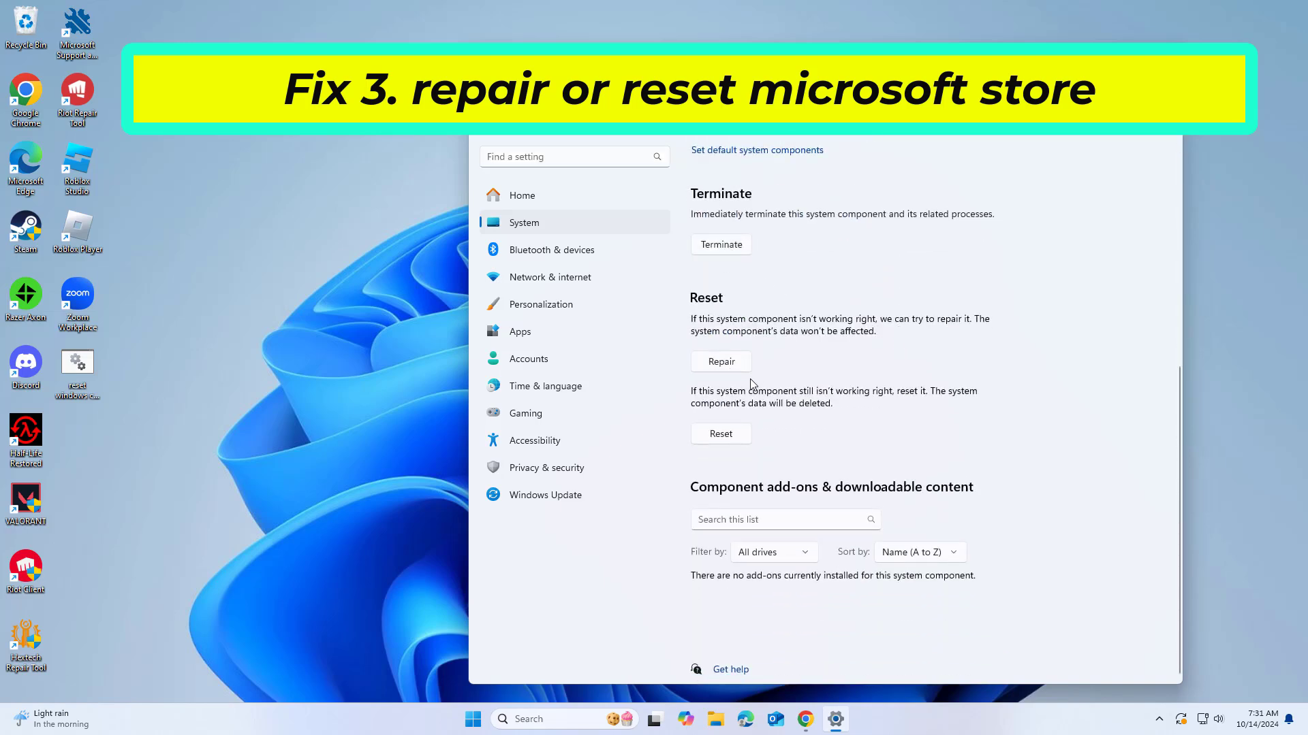
left_click(729, 366)
left_click(740, 456)
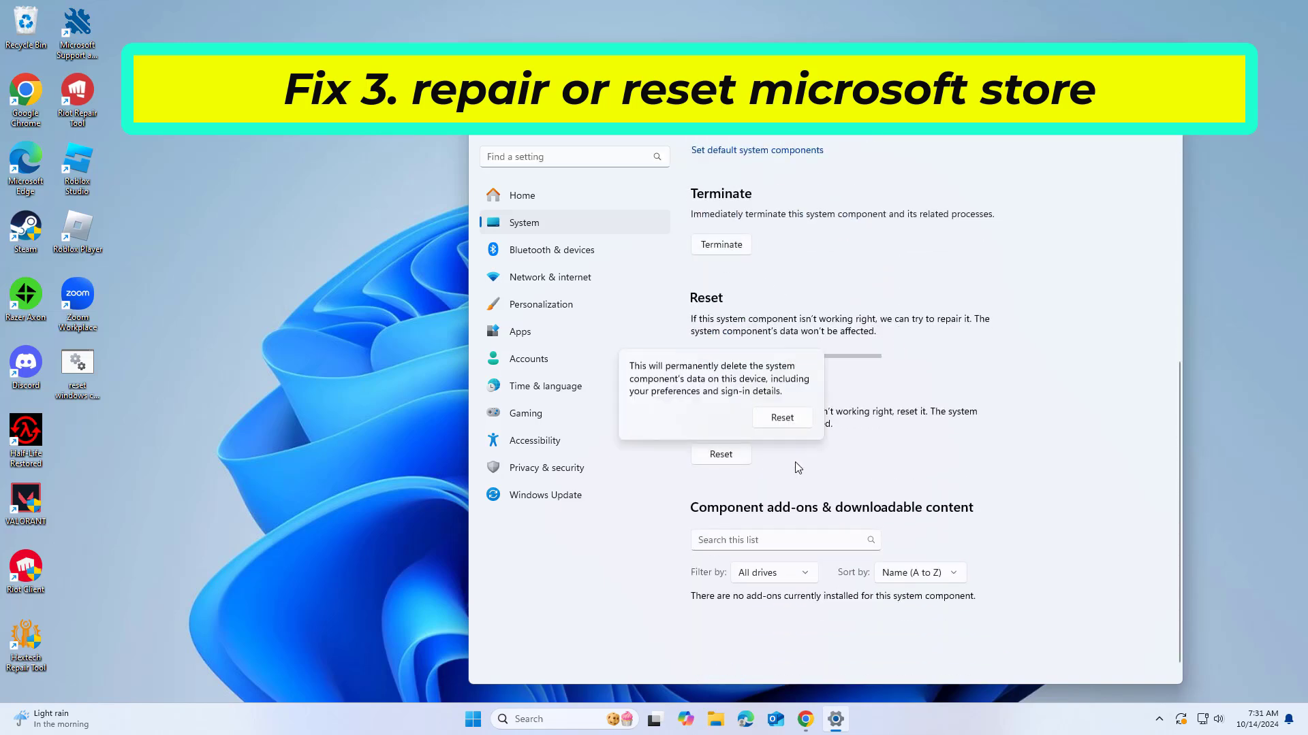
left_click(790, 417)
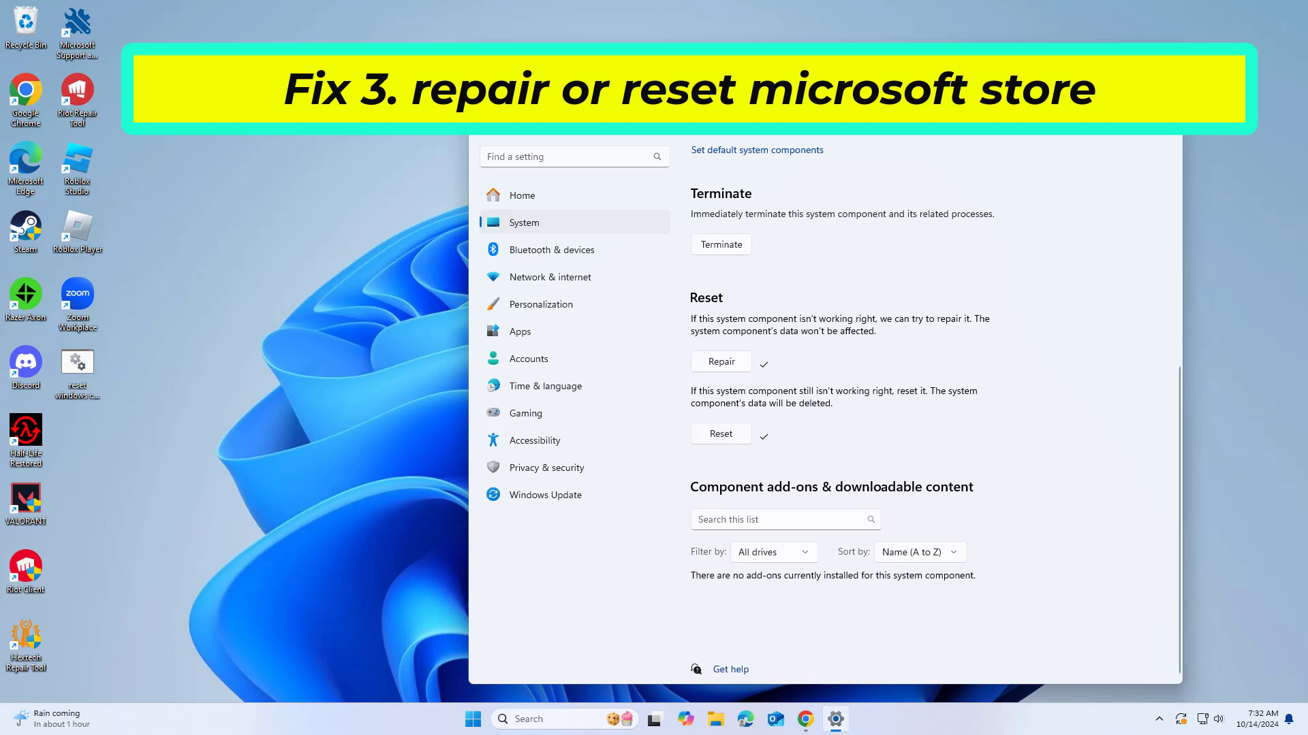
key("alt+F4")
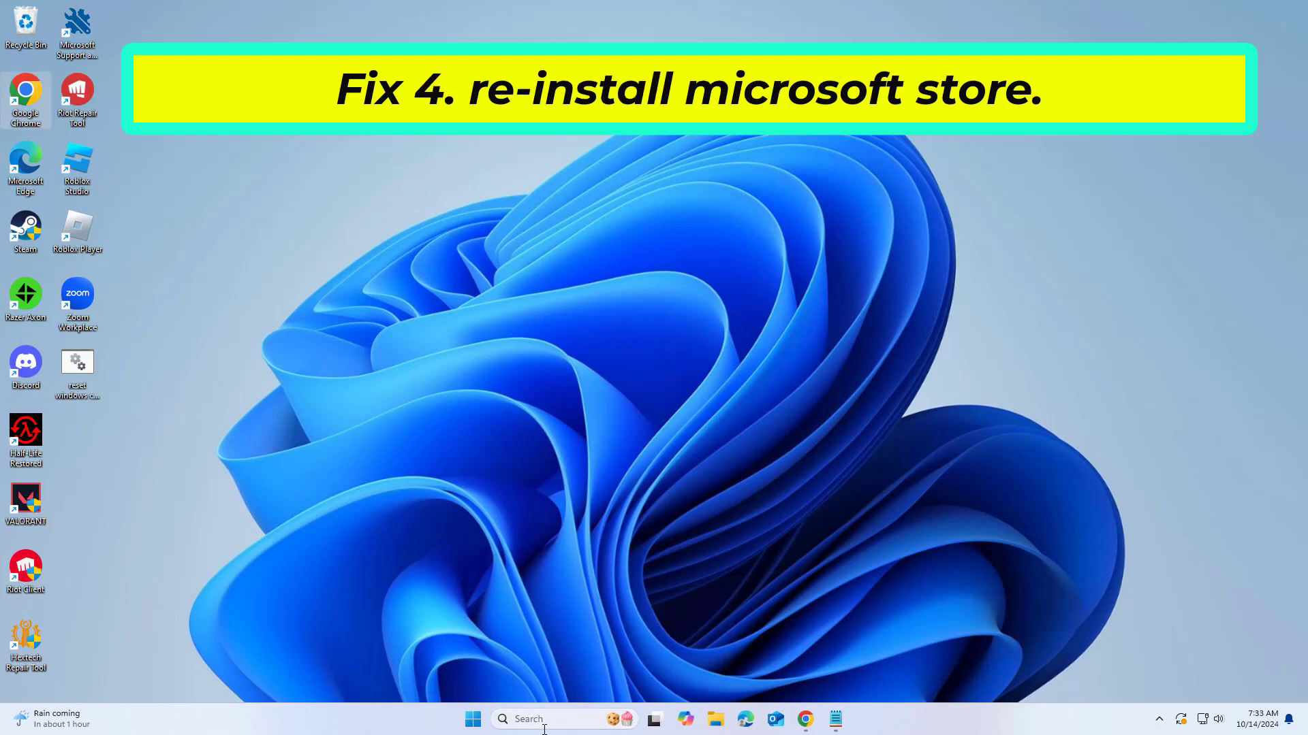
Step: Launch Windows PowerShell as administrator, approve UAC, and drag its window to the screen centre
left_click(538, 723)
type("p")
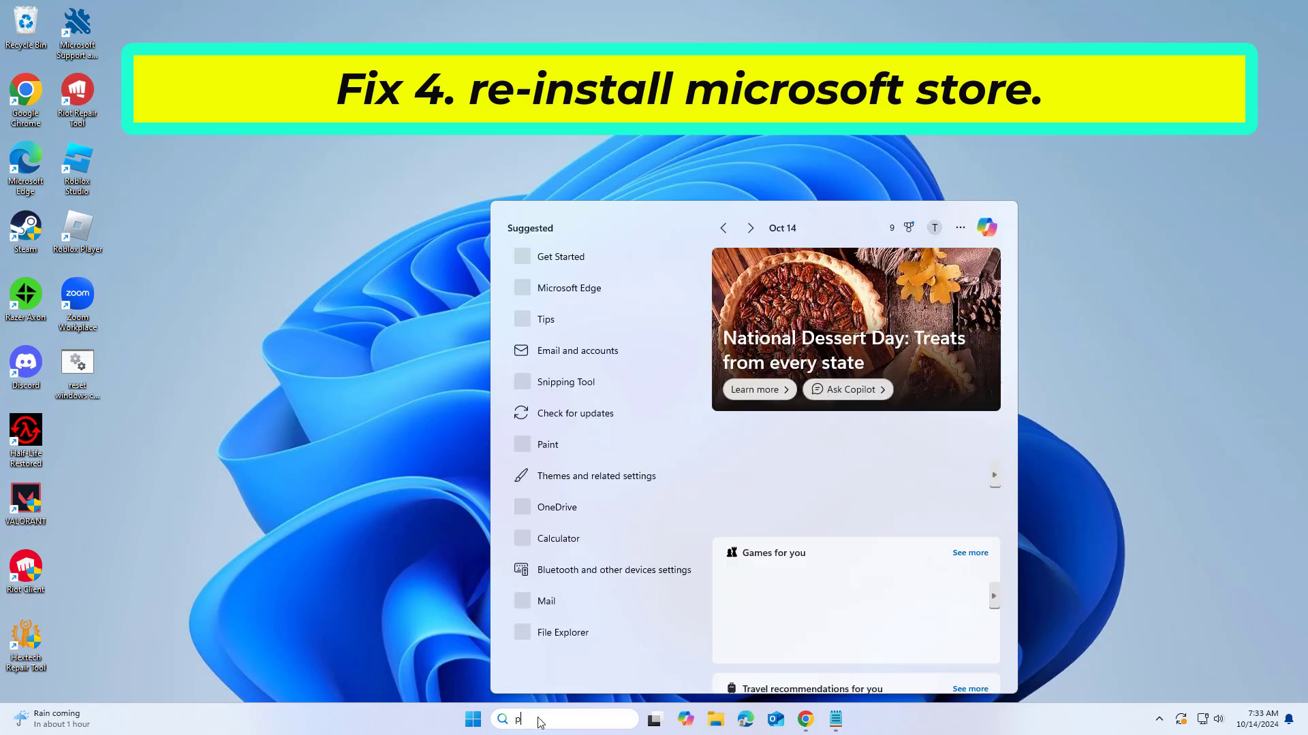
type("owershell")
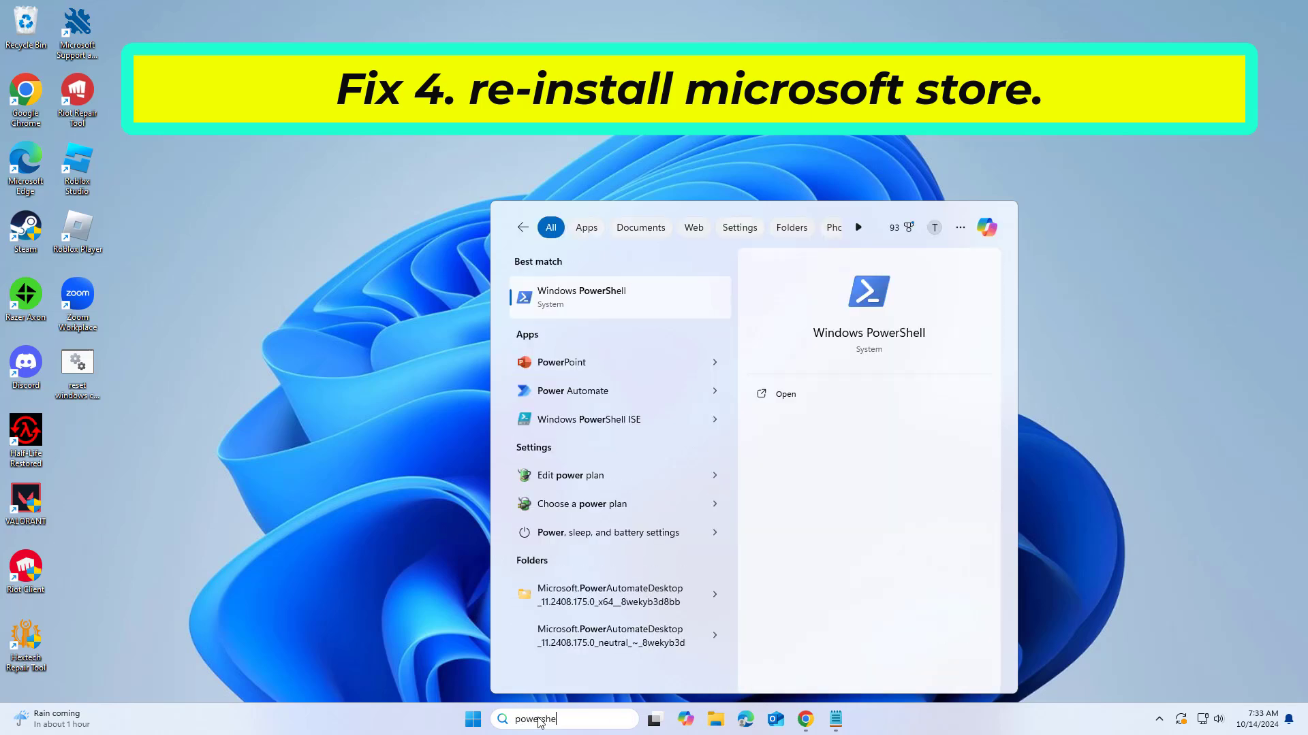
right_click(620, 300)
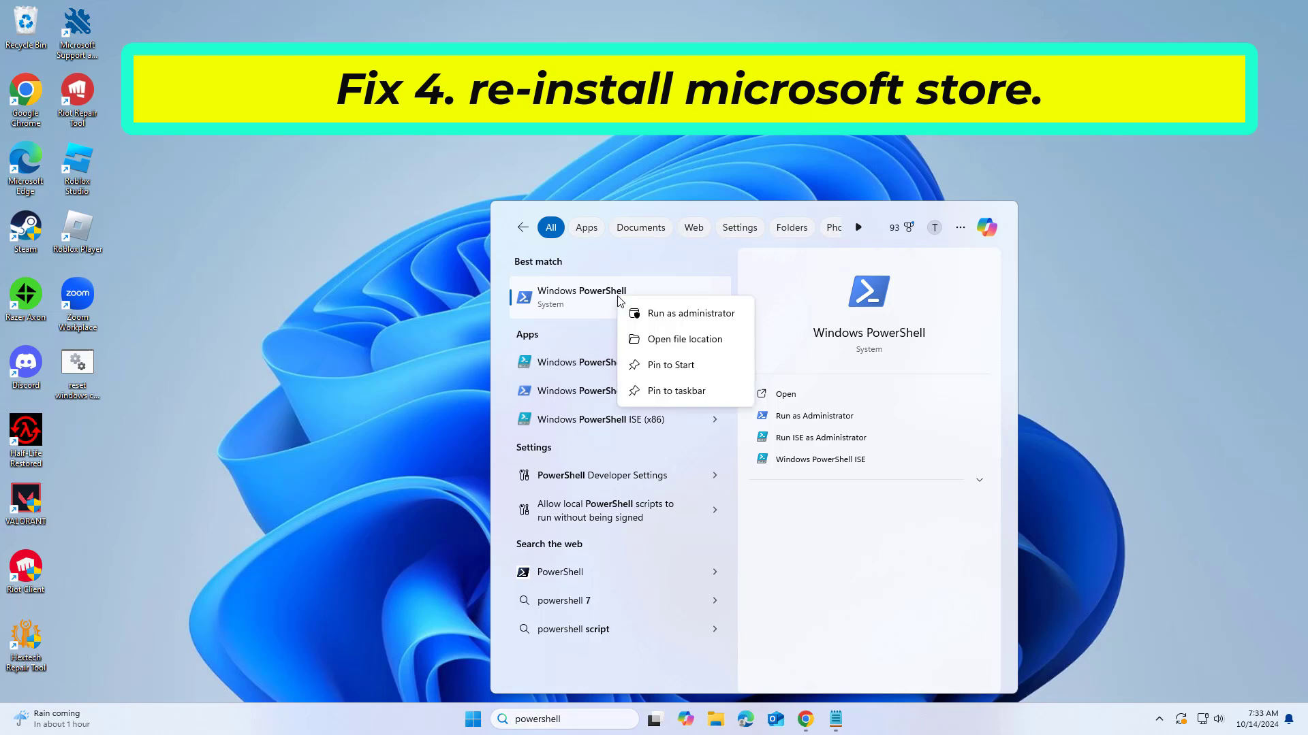
left_click(686, 317)
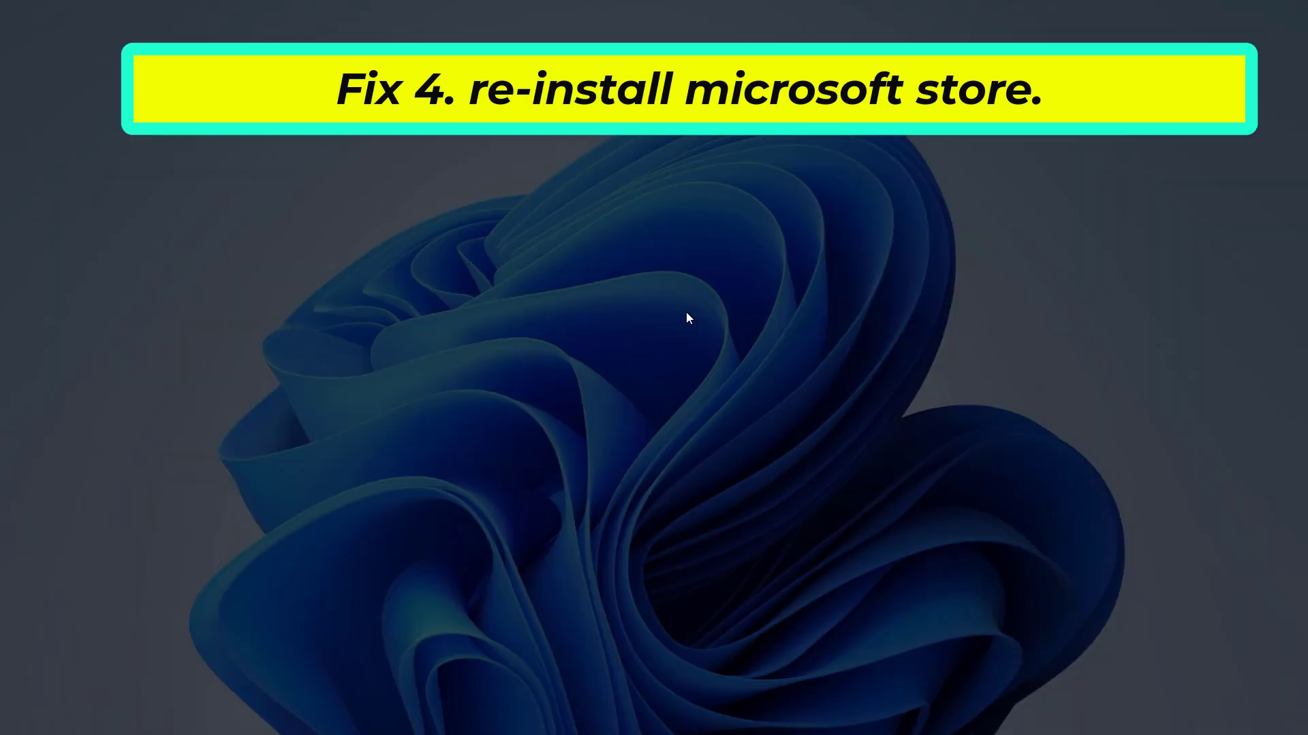
key("alt+y")
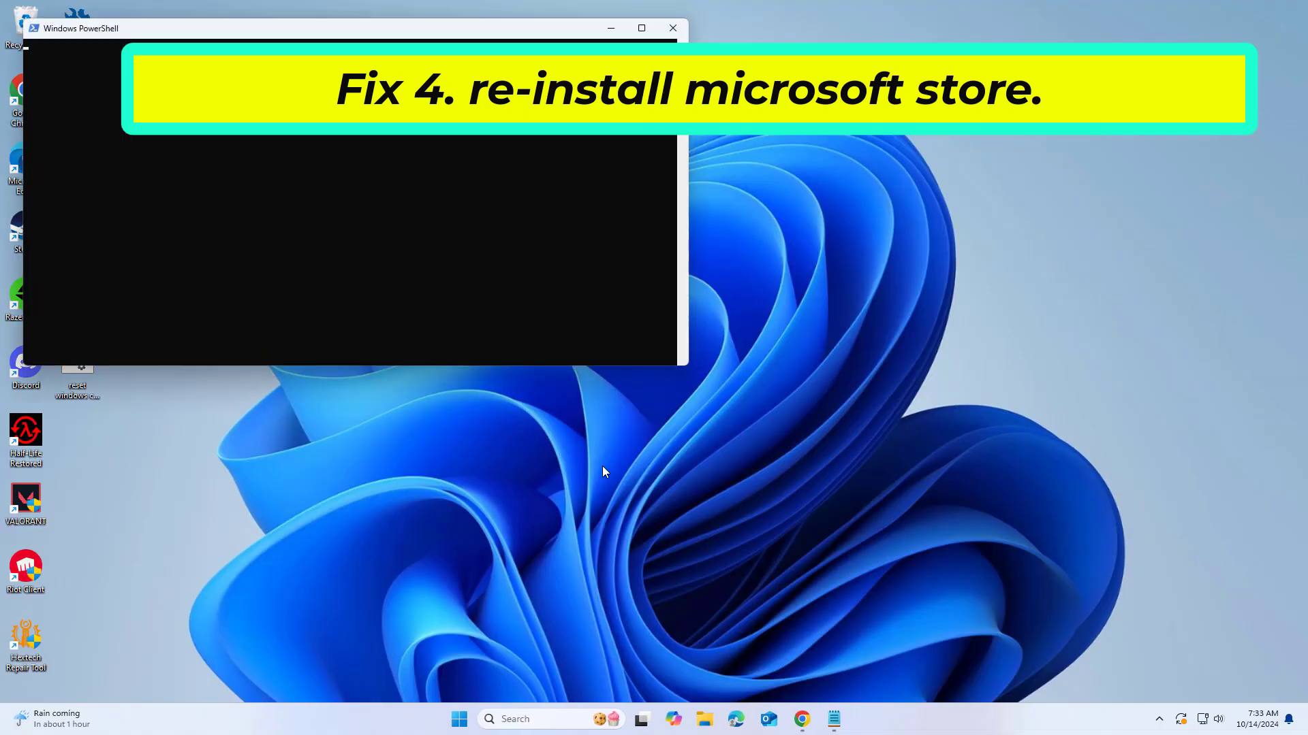
left_click_drag(516, 32, 673, 225)
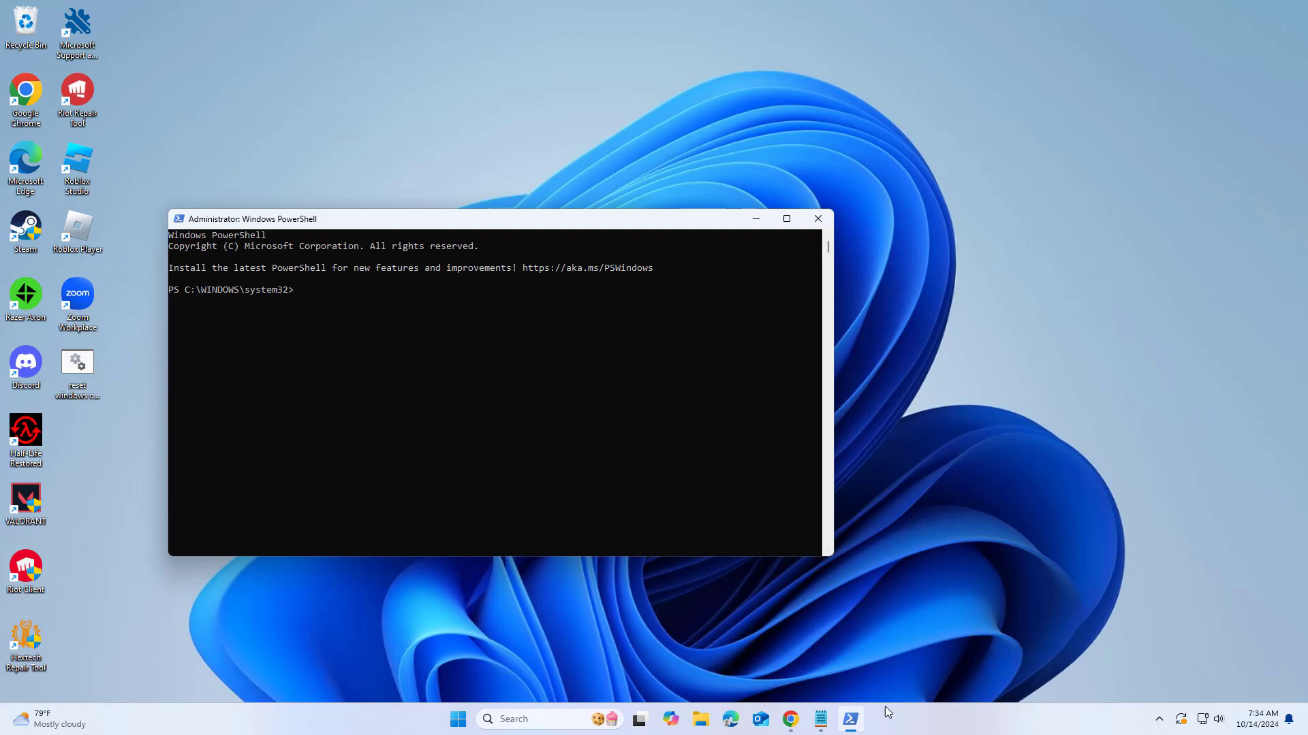
Step: Copy the Get-AppxPackage Microsoft.WindowsStore | Remove-AppxPackage line from Notepad and paste it into PowerShell
left_click(819, 719)
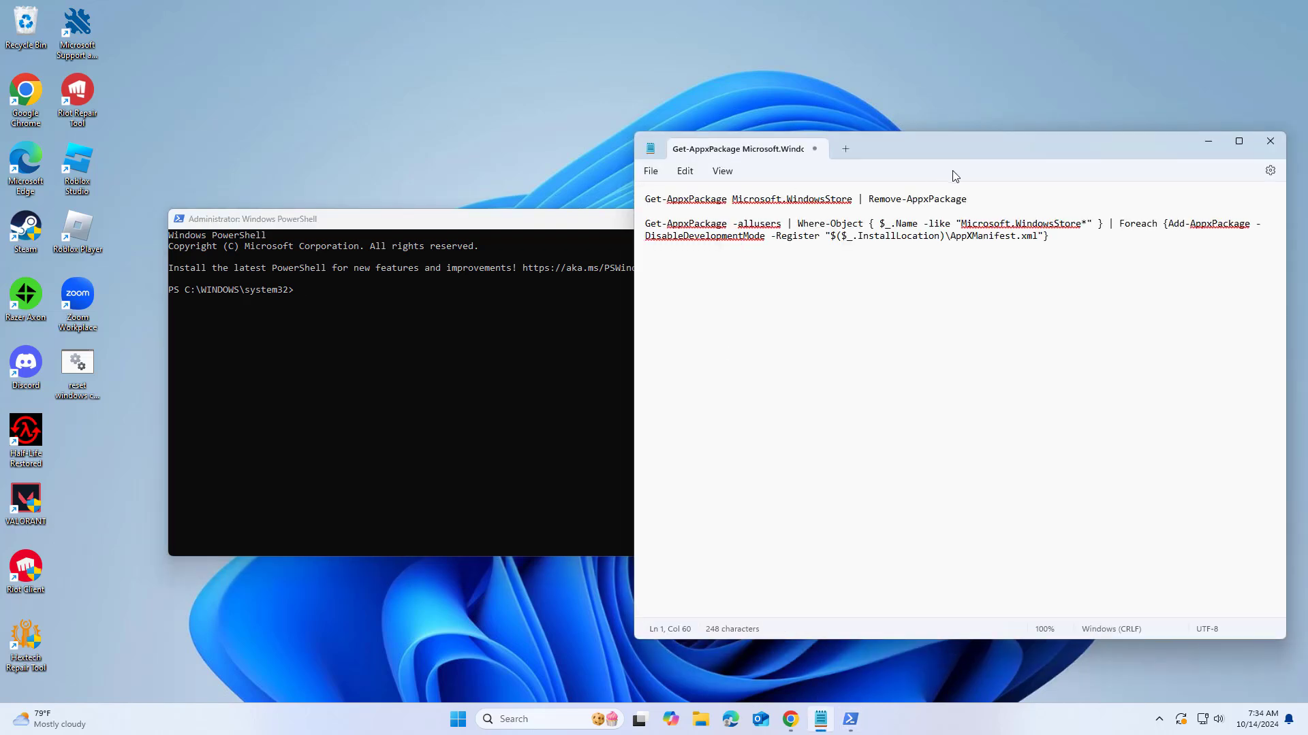
left_click_drag(974, 199, 647, 205)
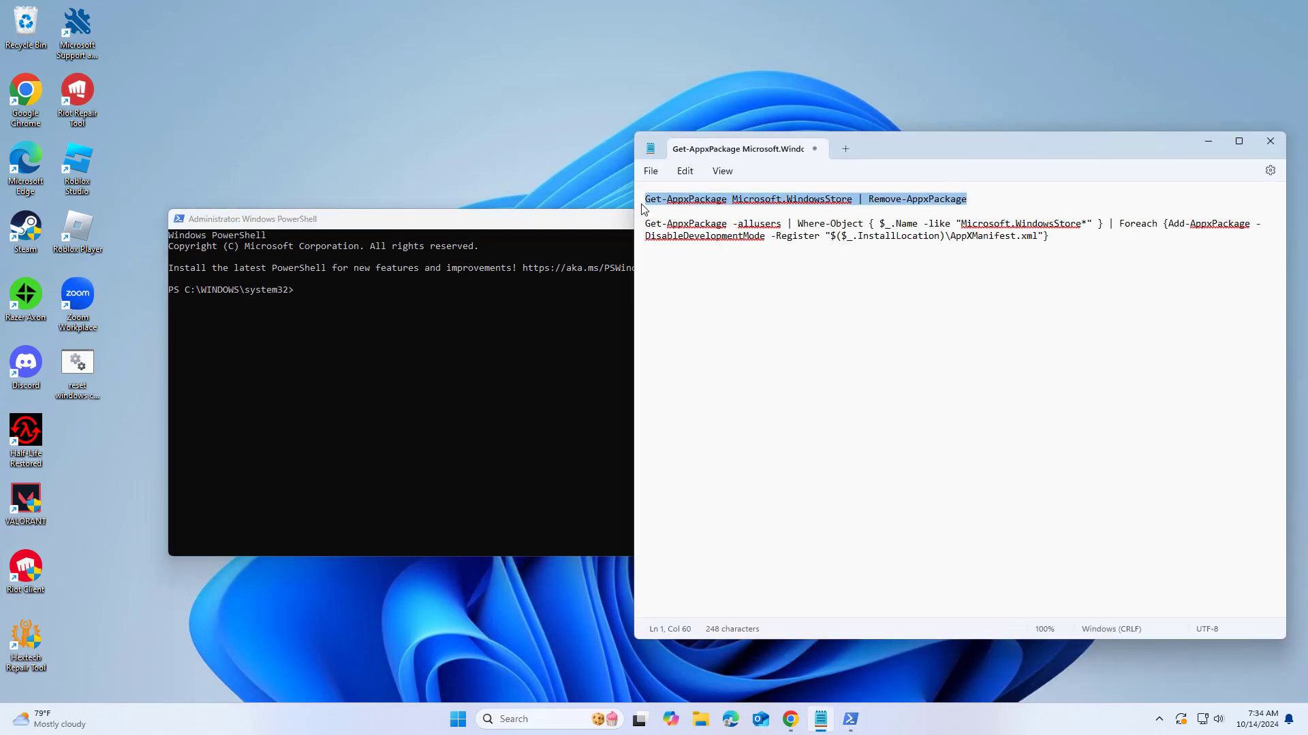
right_click(683, 201)
left_click(708, 264)
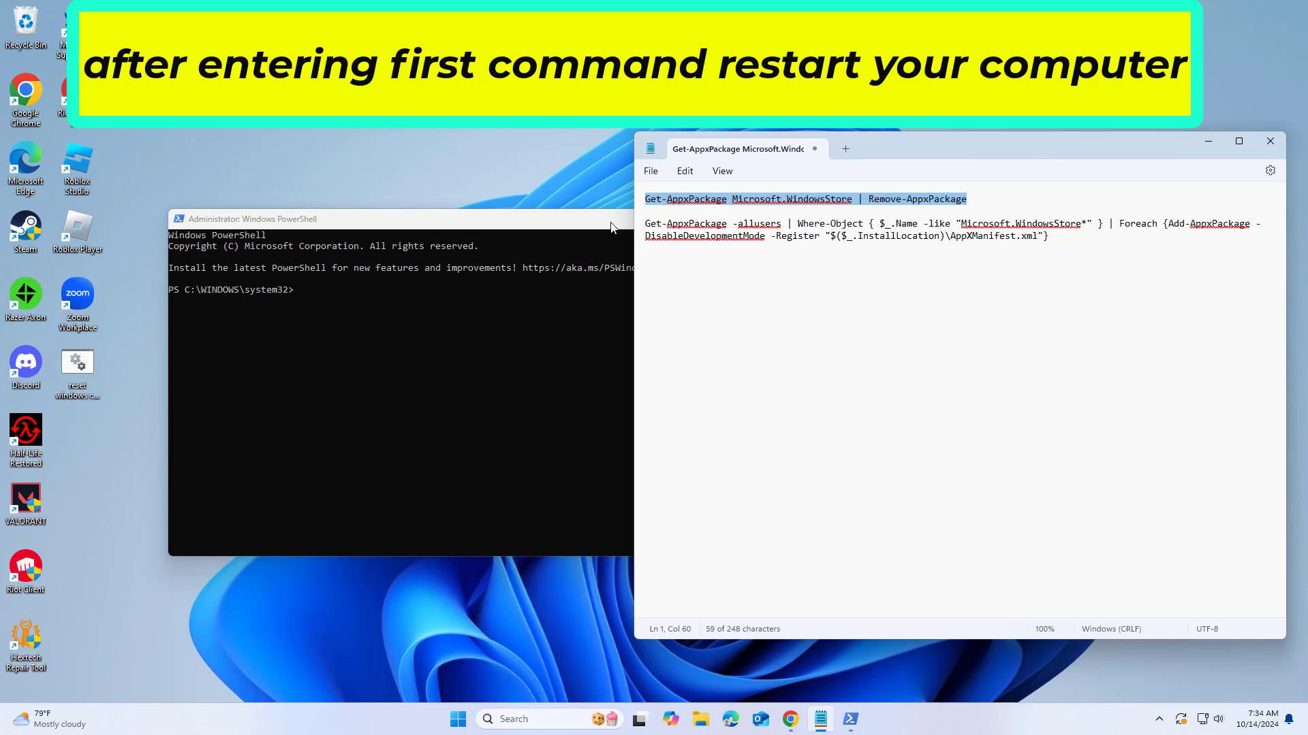
right_click(611, 228)
mouse_move(653, 334)
left_click(787, 361)
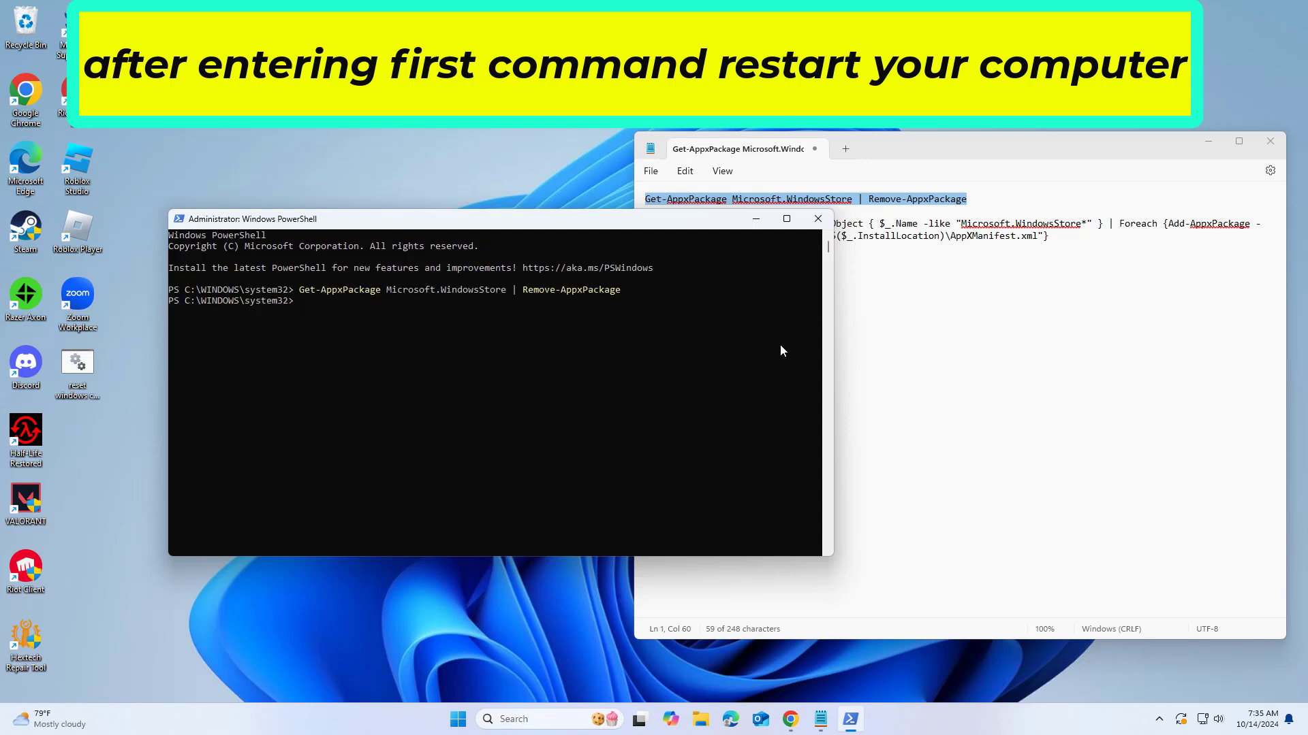
Step: Search 'store' and dismiss the results, then close the PowerShell and Notepad windows
left_click(562, 721)
type("st")
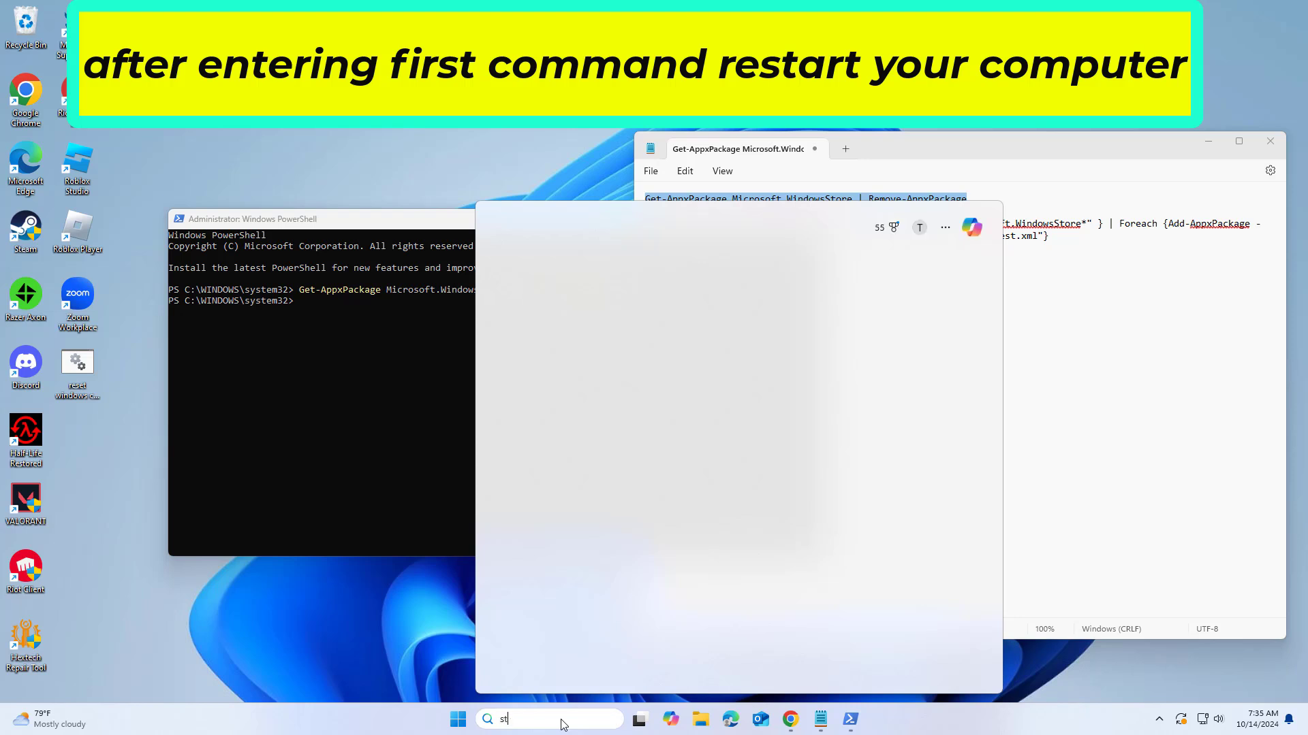
type("ore")
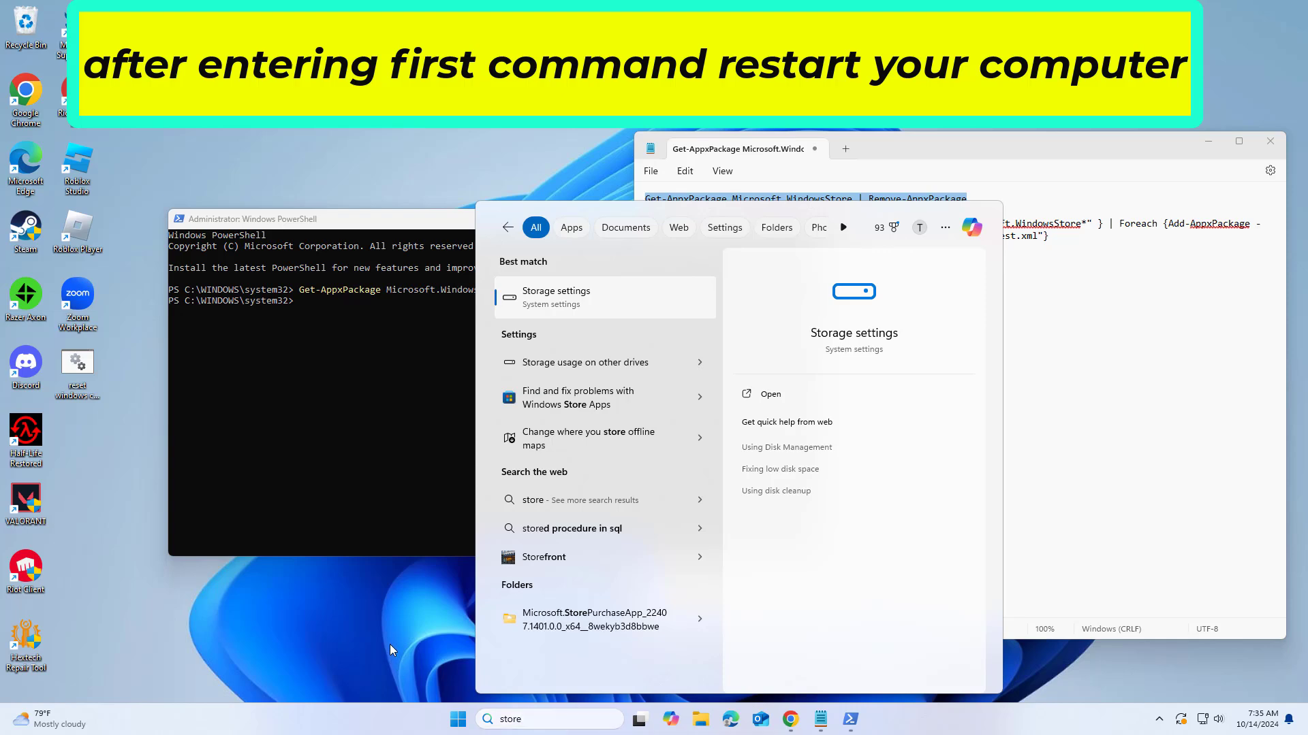
left_click(389, 644)
left_click(818, 219)
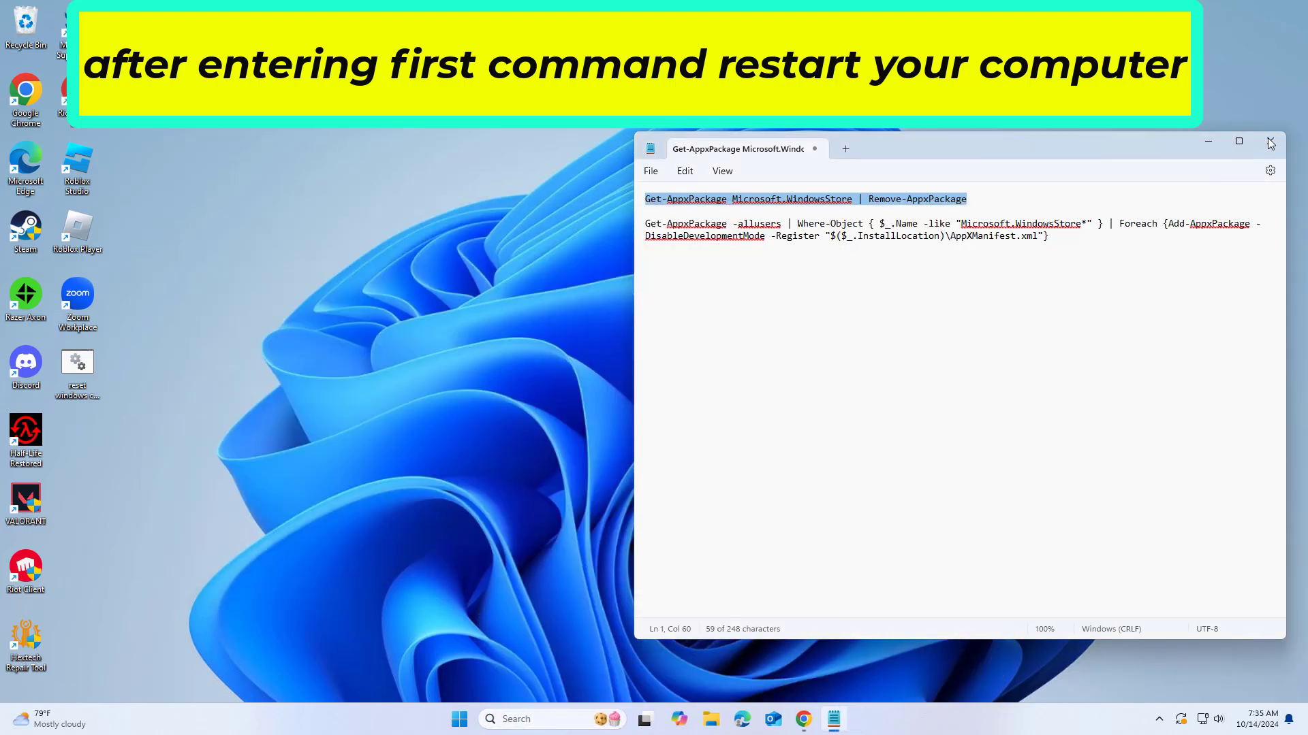
key("alt+F4")
Step: Restart the computer from the Start menu's power options
left_click(484, 719)
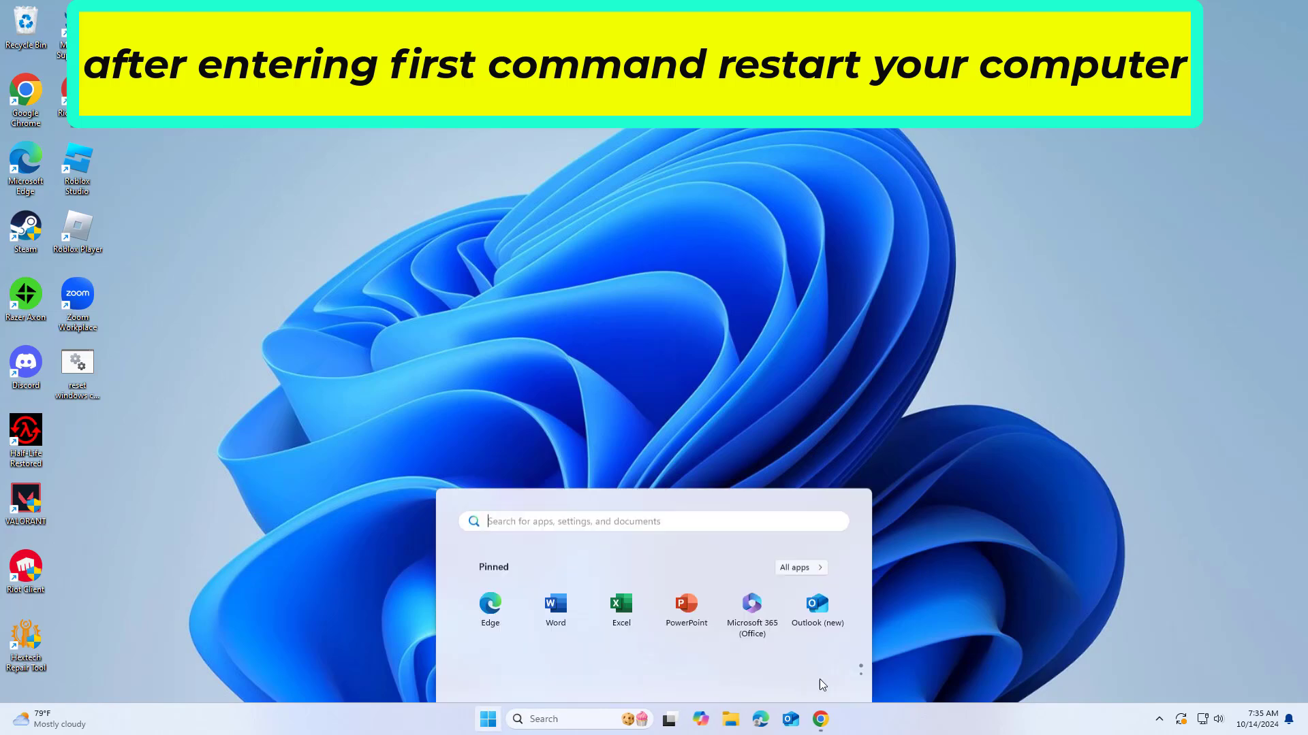
left_click(824, 674)
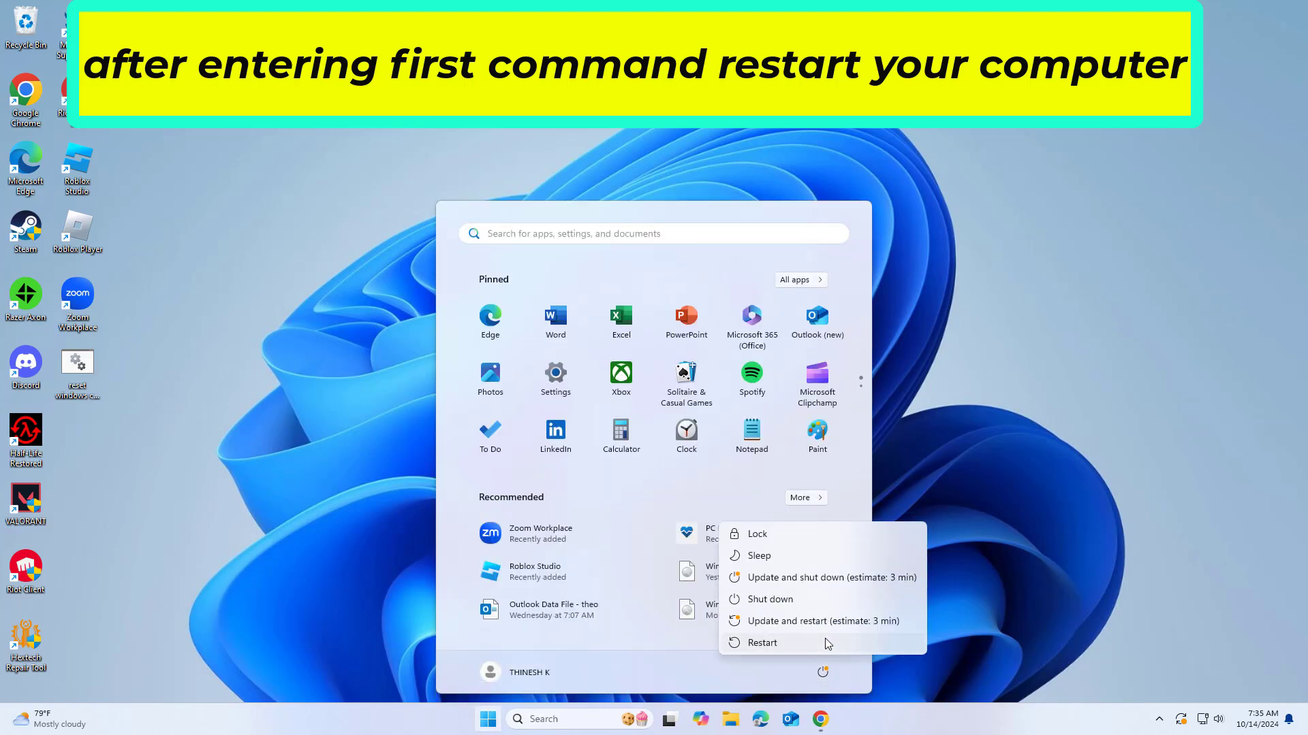
left_click(824, 640)
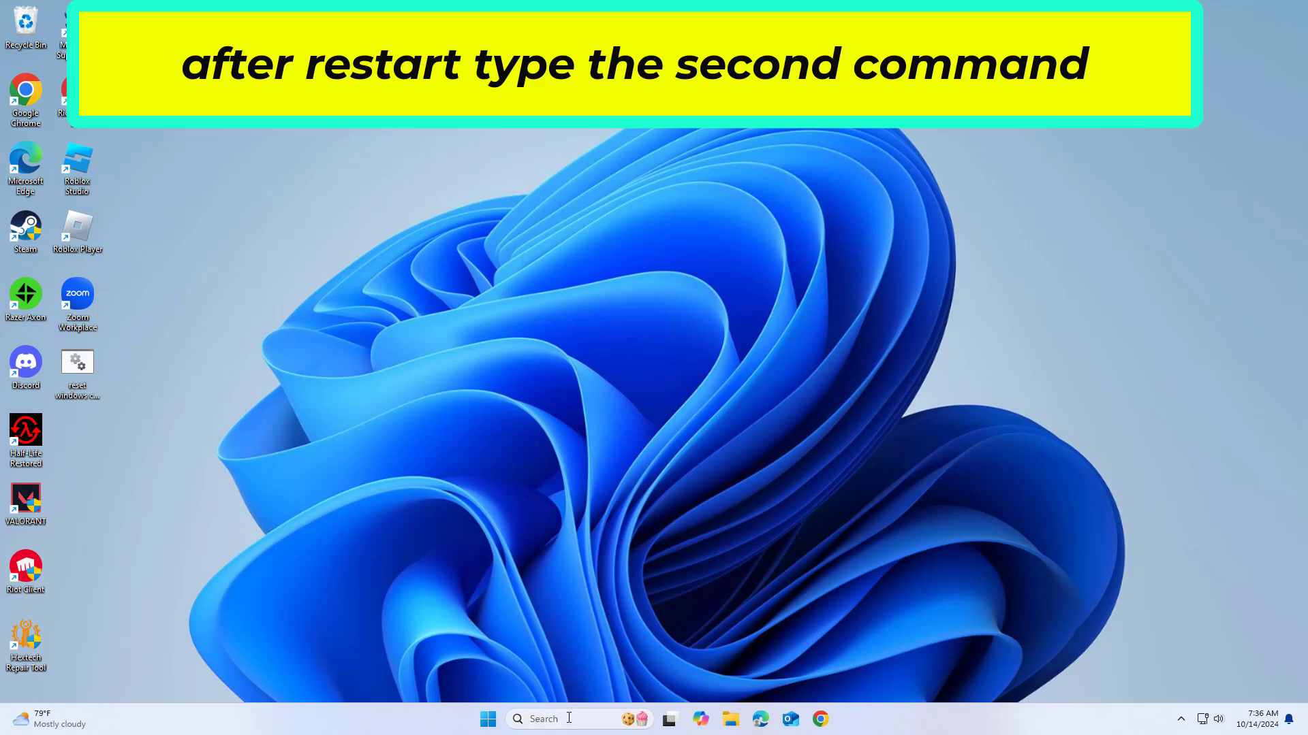
Step: Launch Windows PowerShell as administrator and accept the permission prompt
key("super+s")
type("po")
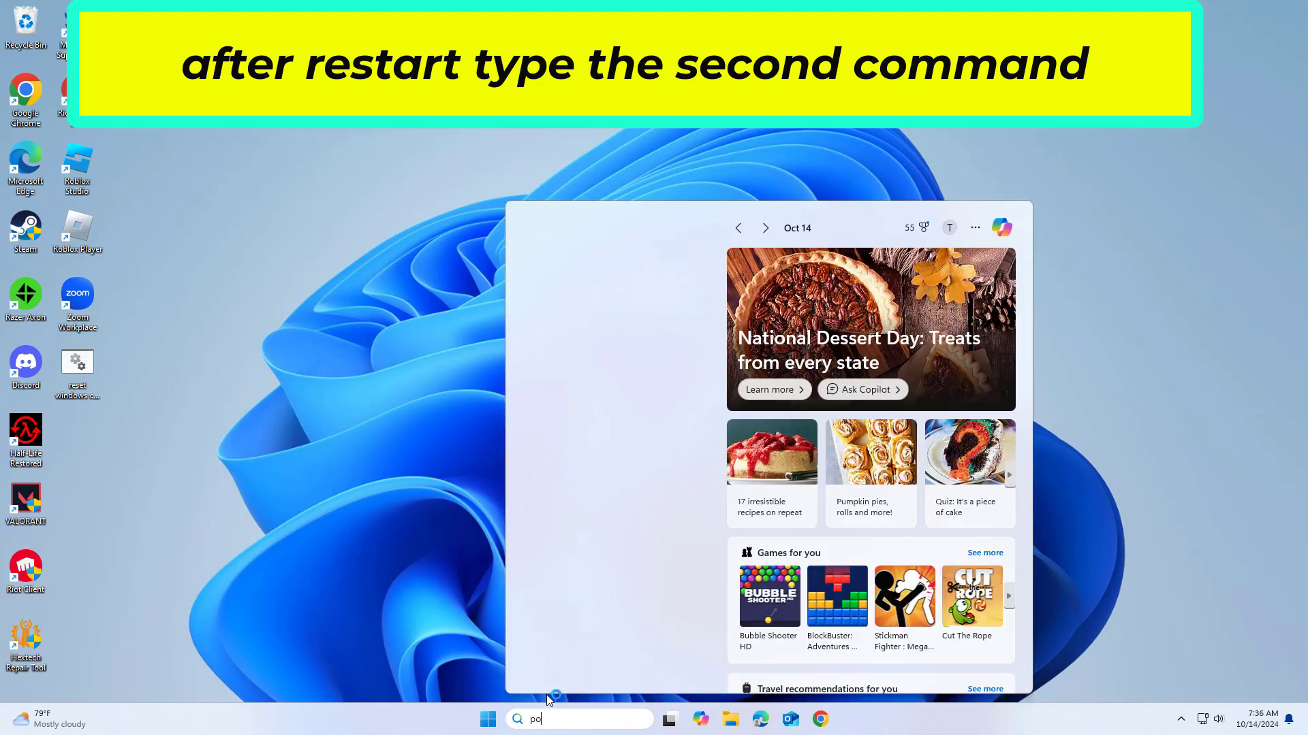
type("wershell")
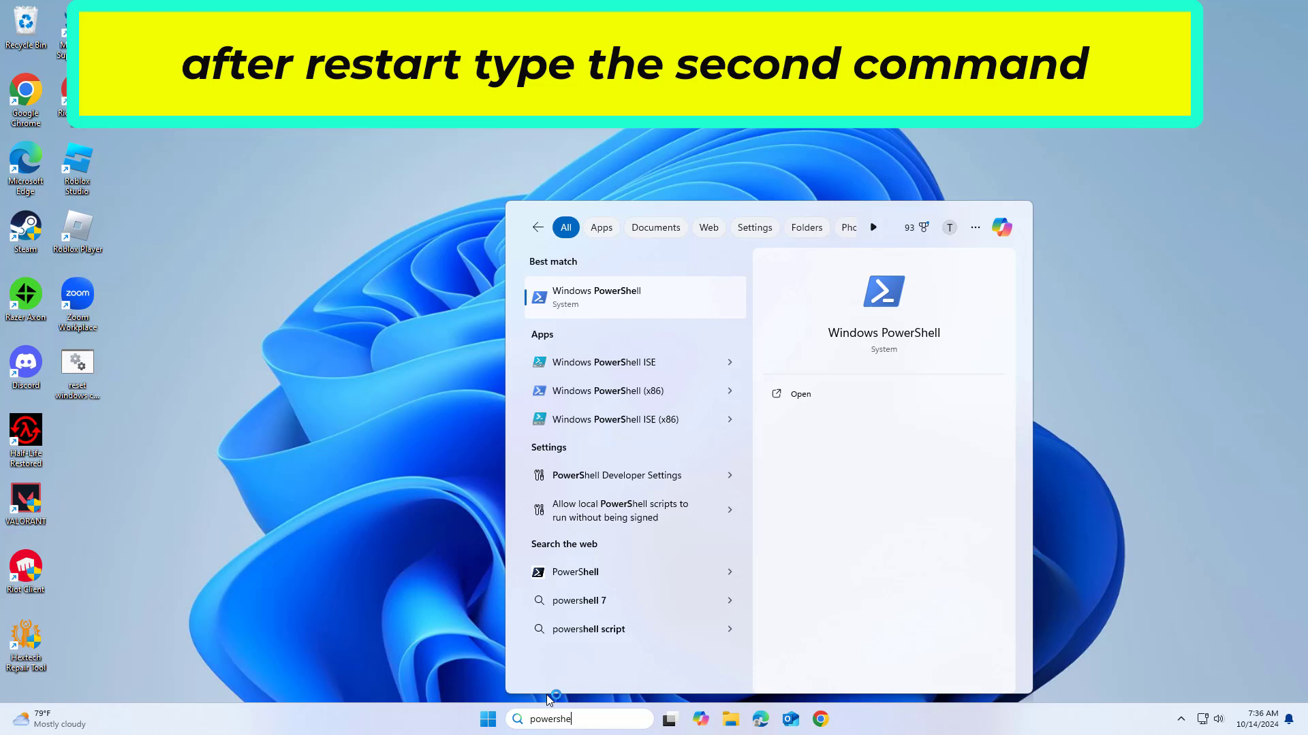
right_click(684, 309)
left_click(697, 309)
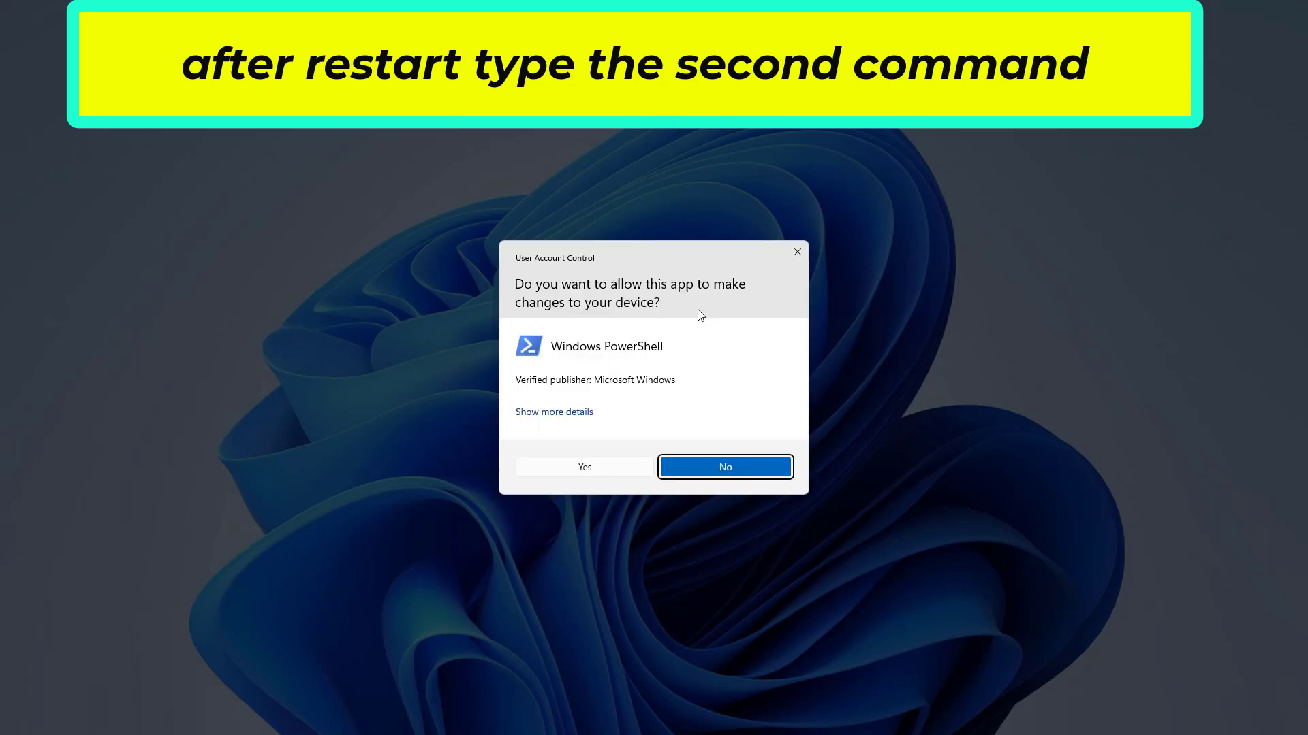
left_click(583, 469)
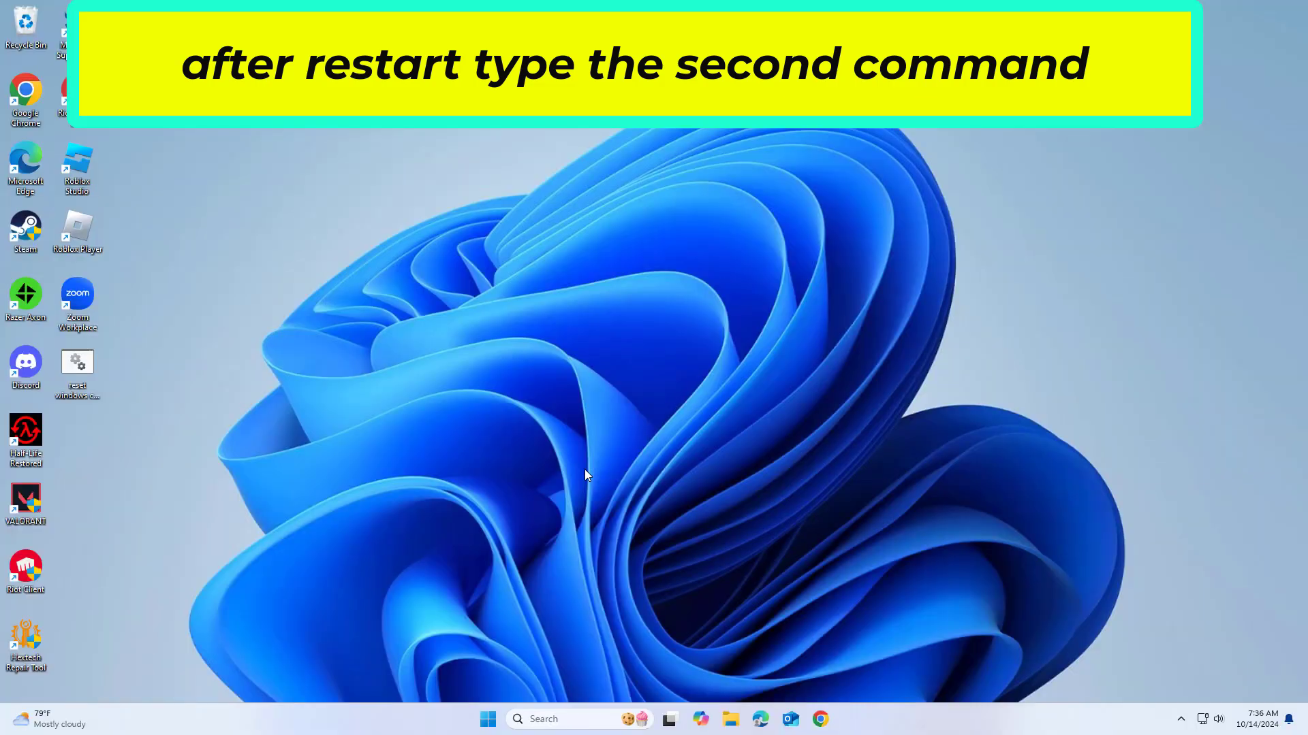
Step: Reopen Notepad with the two saved Store commands
left_click(557, 721)
type("note")
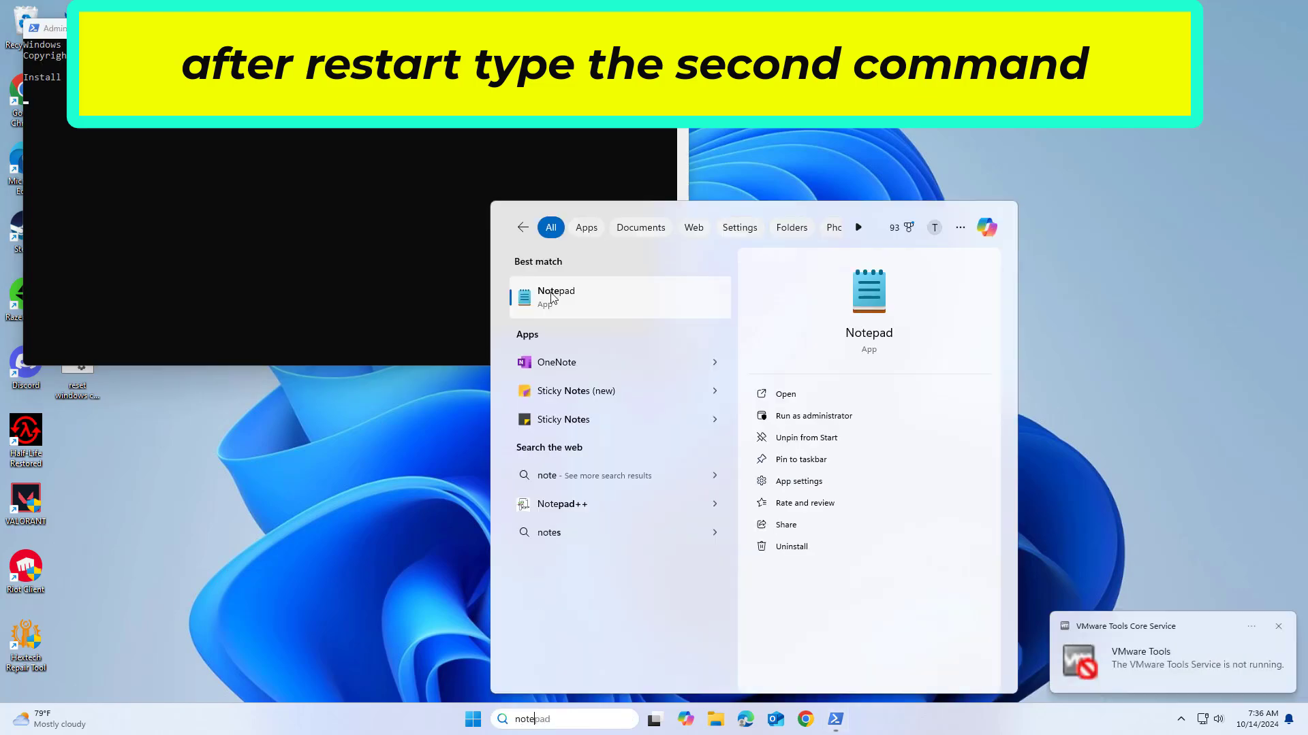
left_click(552, 296)
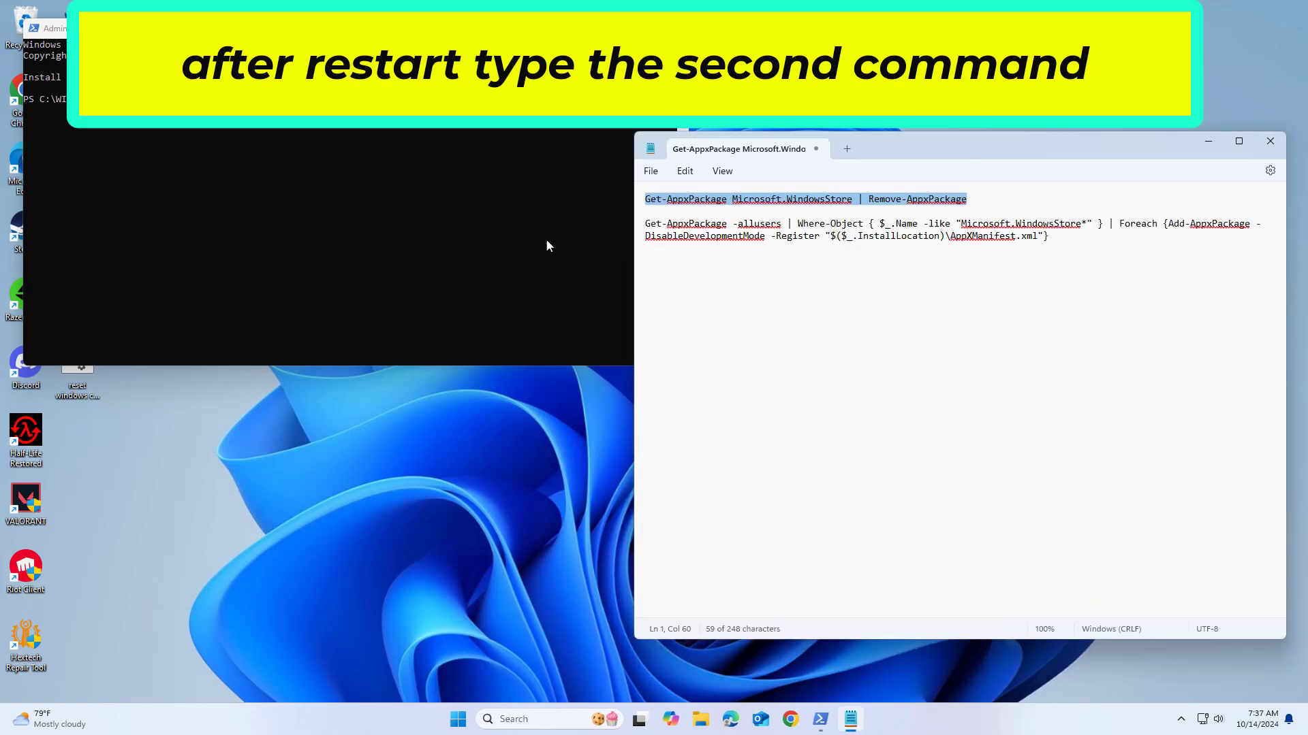
Step: Copy the second command, the Add-AppxPackage re-registration line, from Notepad
left_click_drag(505, 33, 624, 279)
left_click(675, 251)
left_click(646, 223)
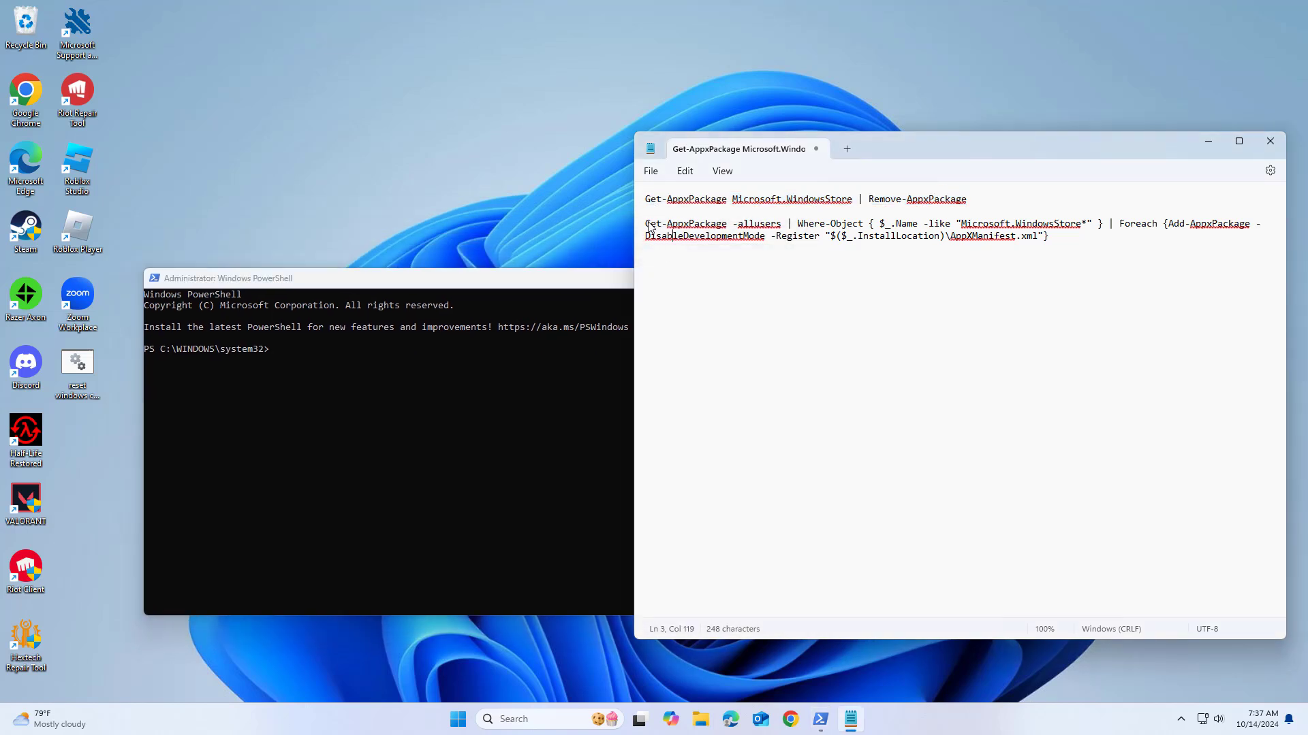
left_click_drag(647, 223, 1076, 242)
right_click(1074, 225)
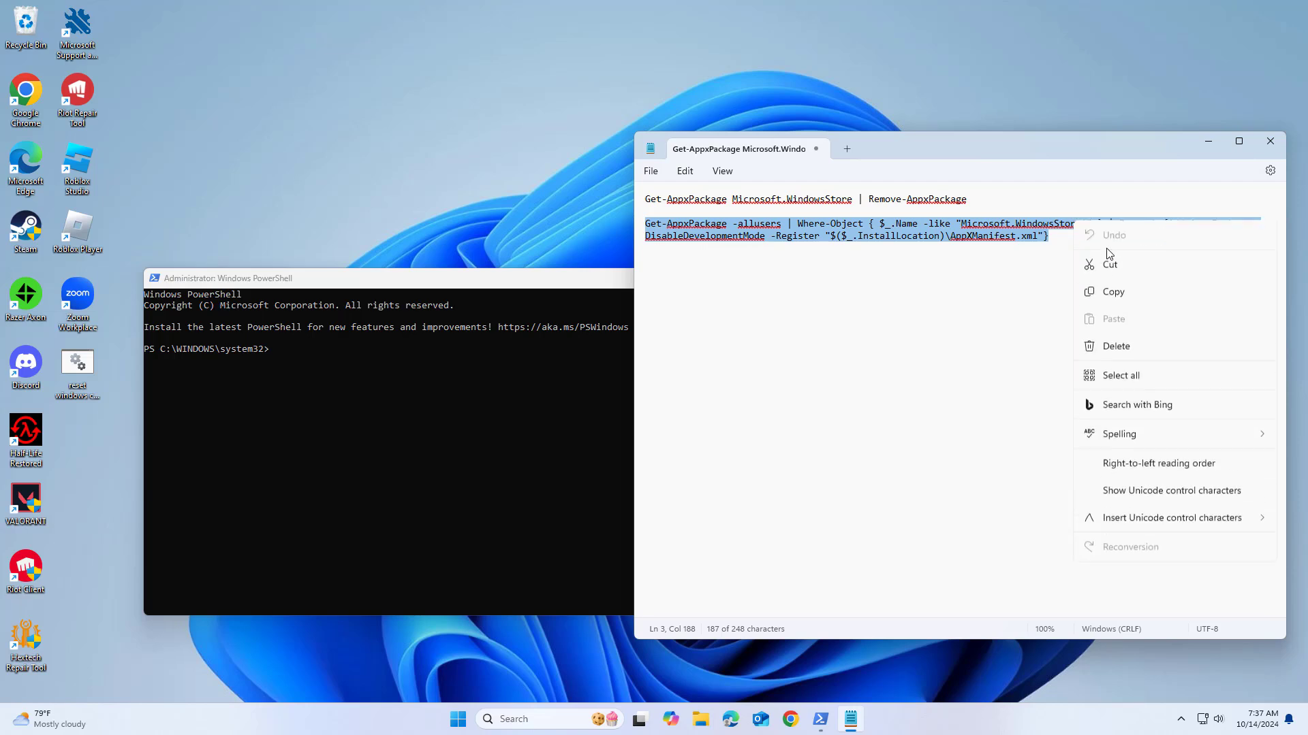
left_click(1099, 293)
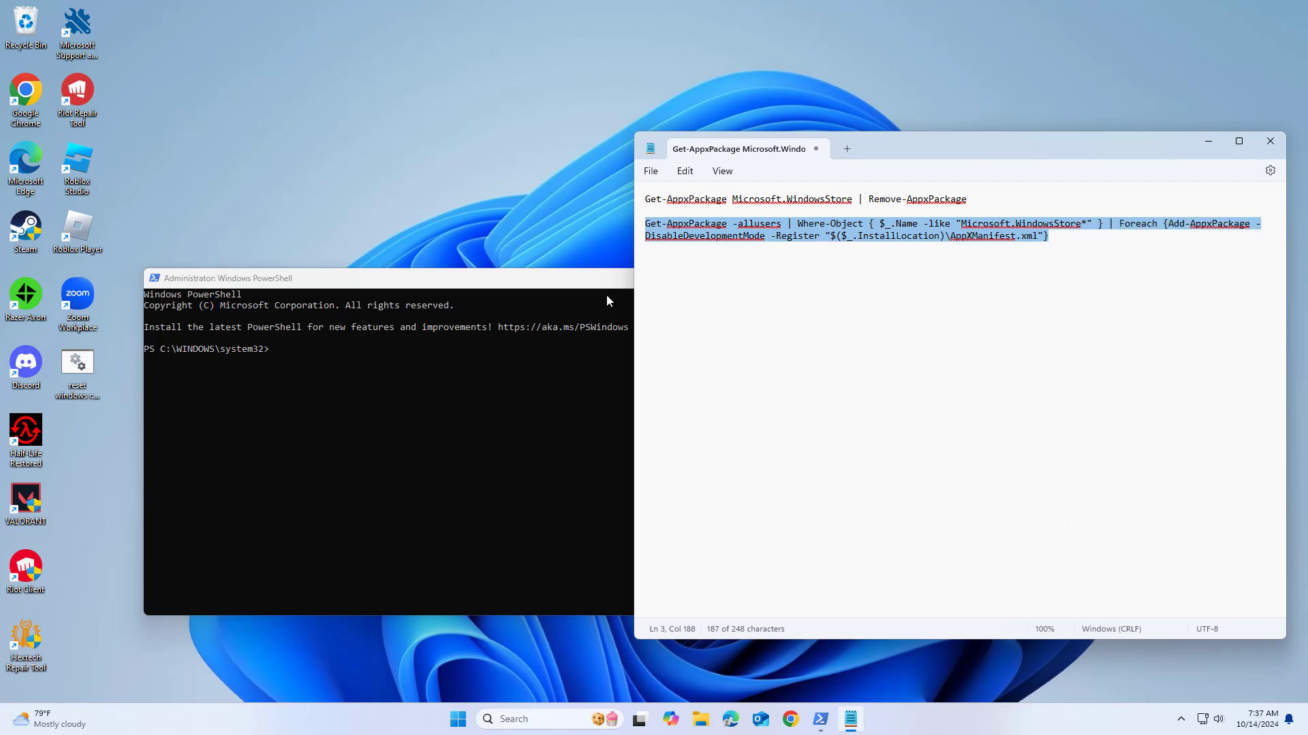
Step: Paste the re-registration command at the administrator PowerShell prompt via the window's Edit menu
right_click(599, 278)
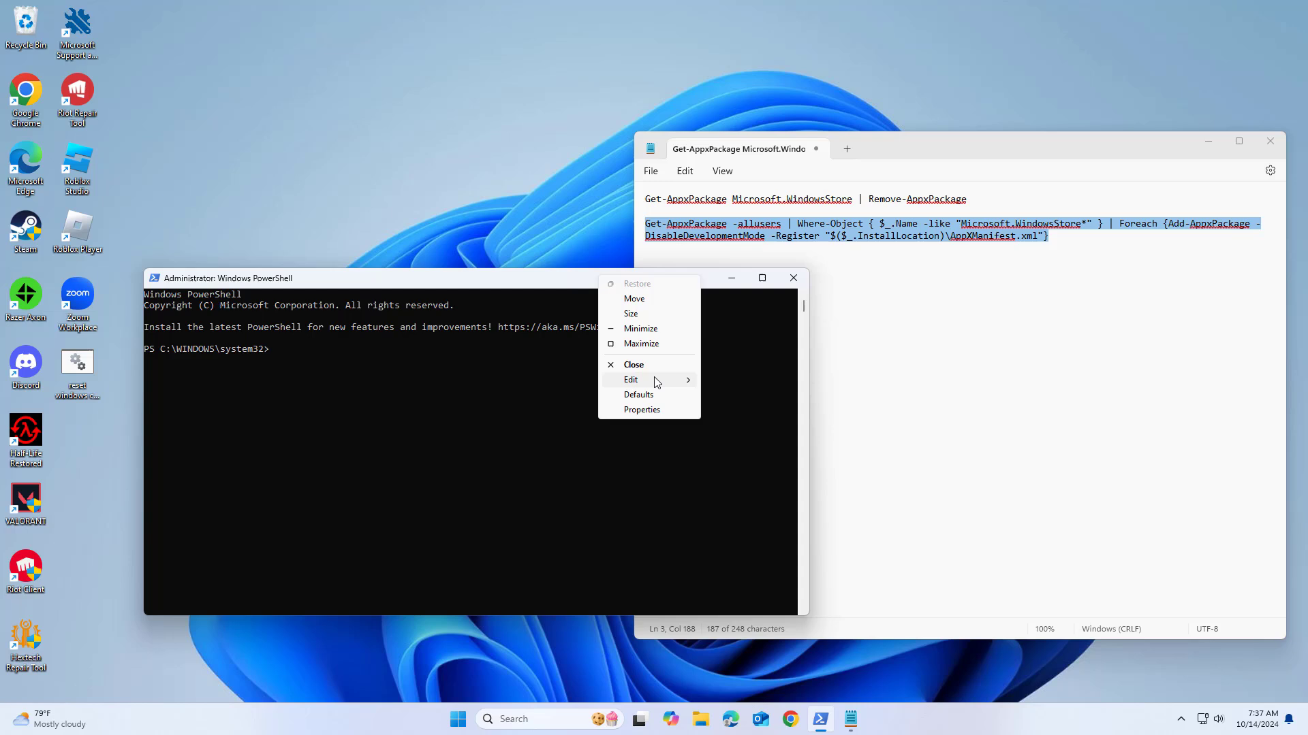
mouse_move(657, 379)
left_click(715, 411)
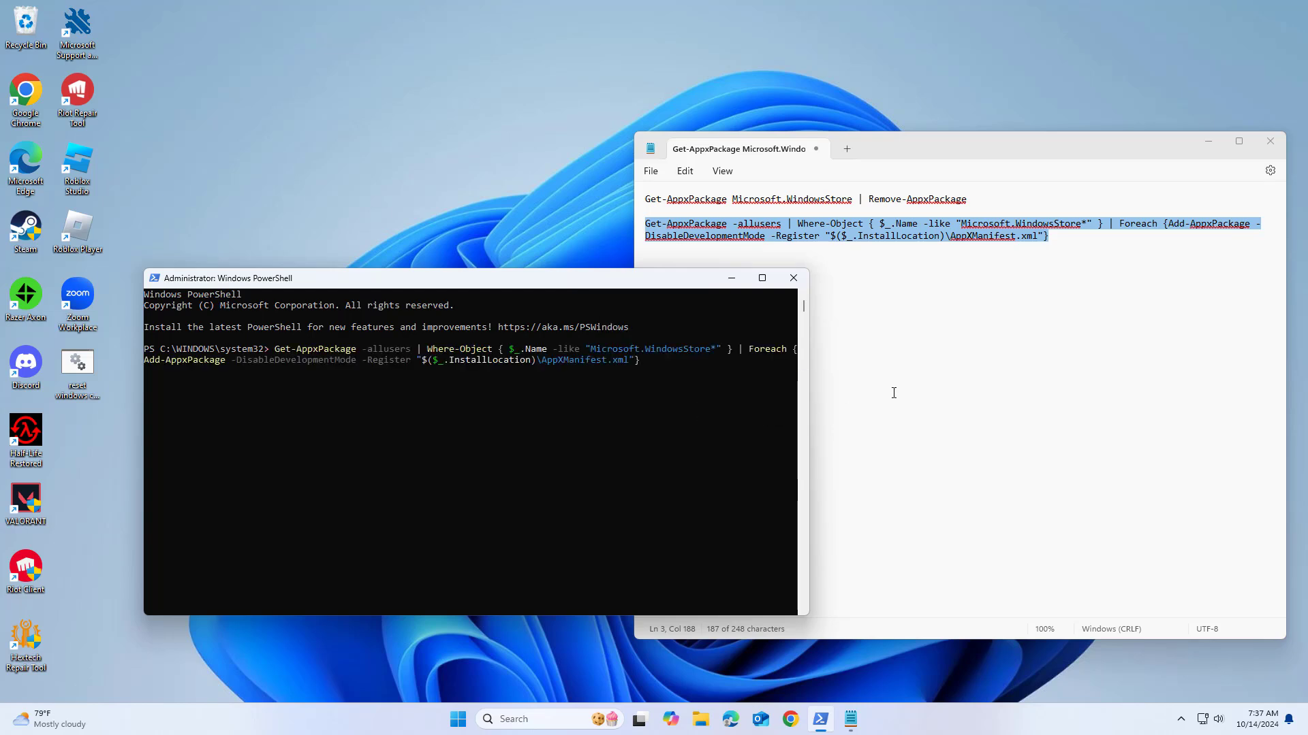